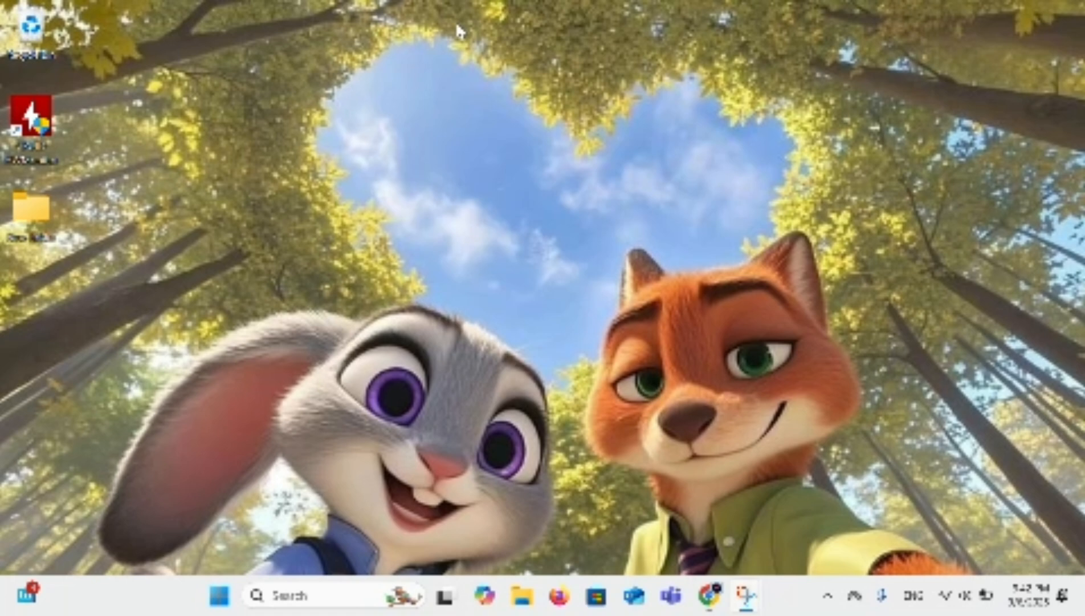
Launch Word through the Run dialog and create a new blank document
key(super+r)
text(w)
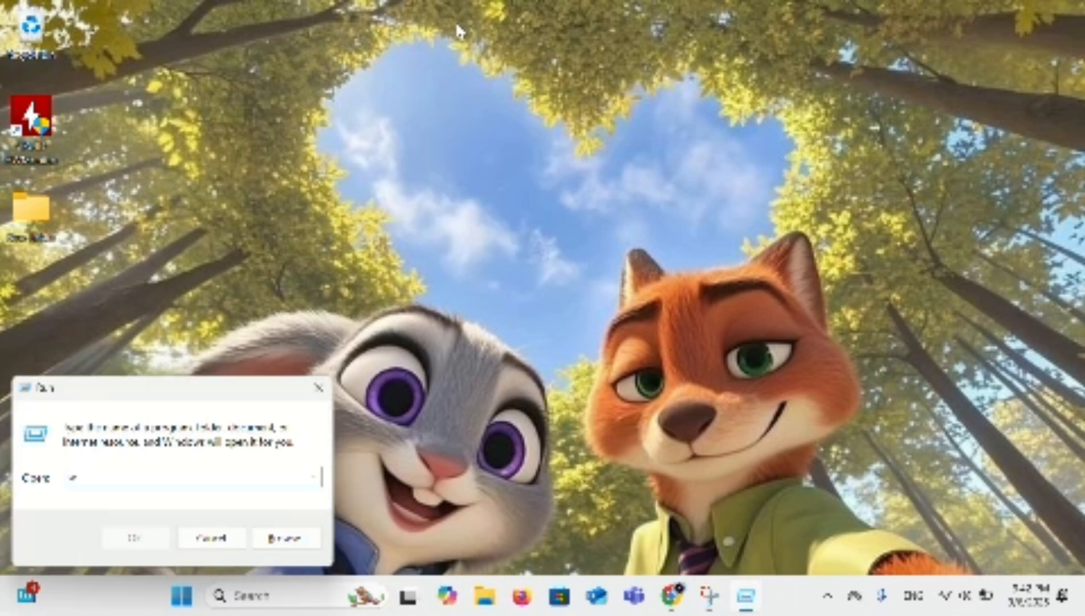
text(inv)
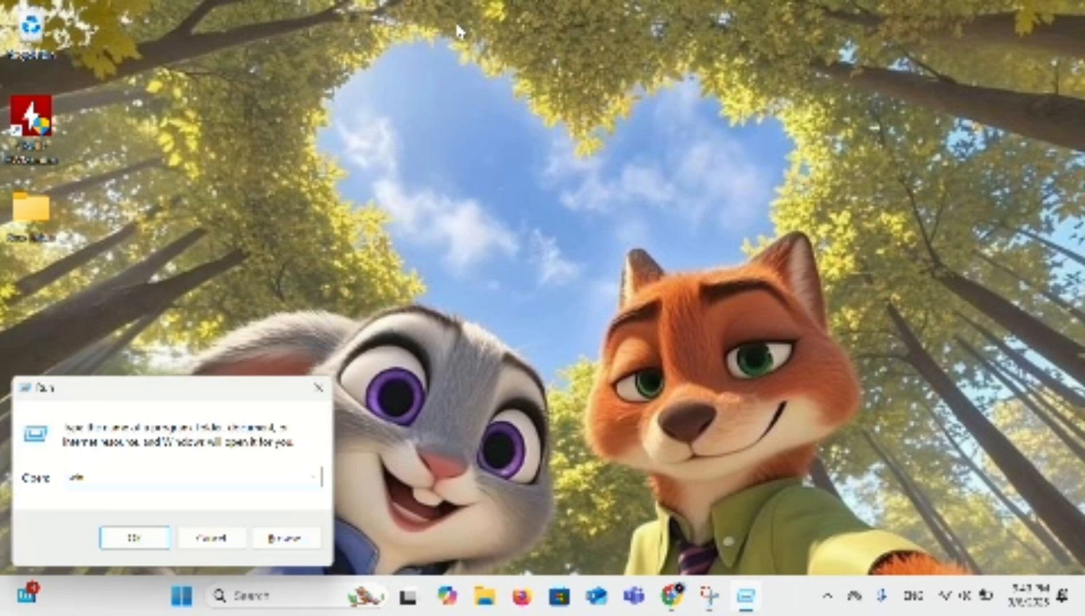
text(e)
key(BackSpace)
text(ver)
click(143, 541)
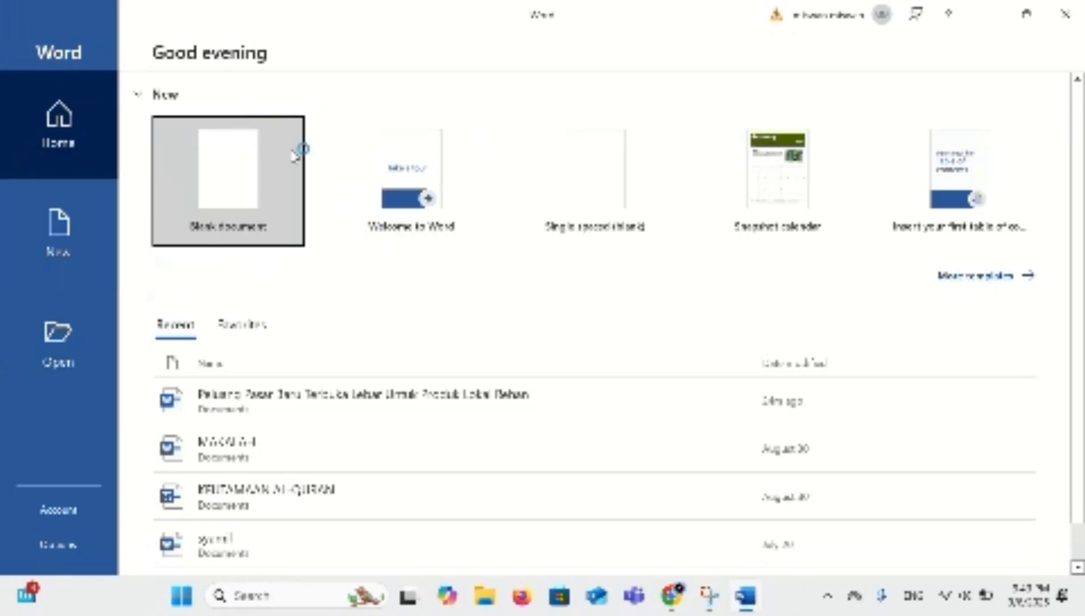
click(203, 166)
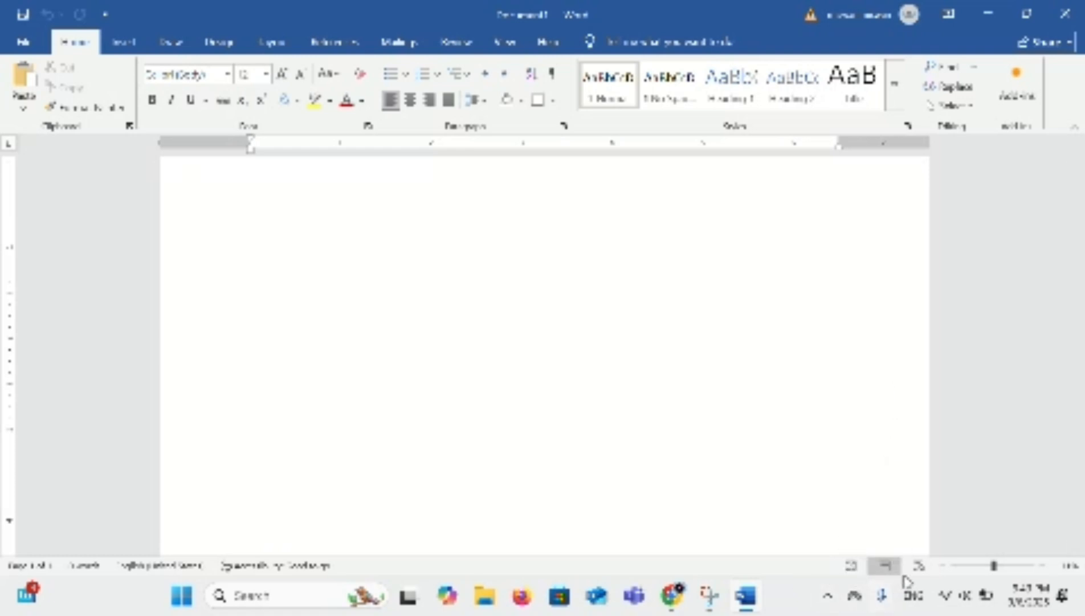
View the blank document in Read Mode and Web Layout, and return to Print Layout at 100% zoom
click(852, 566)
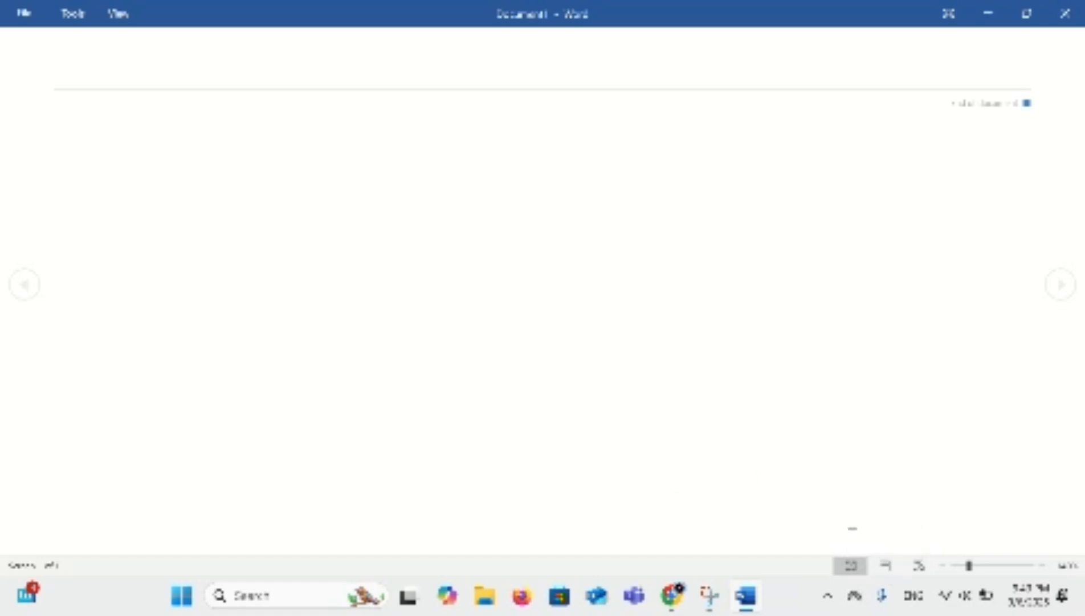
click(887, 565)
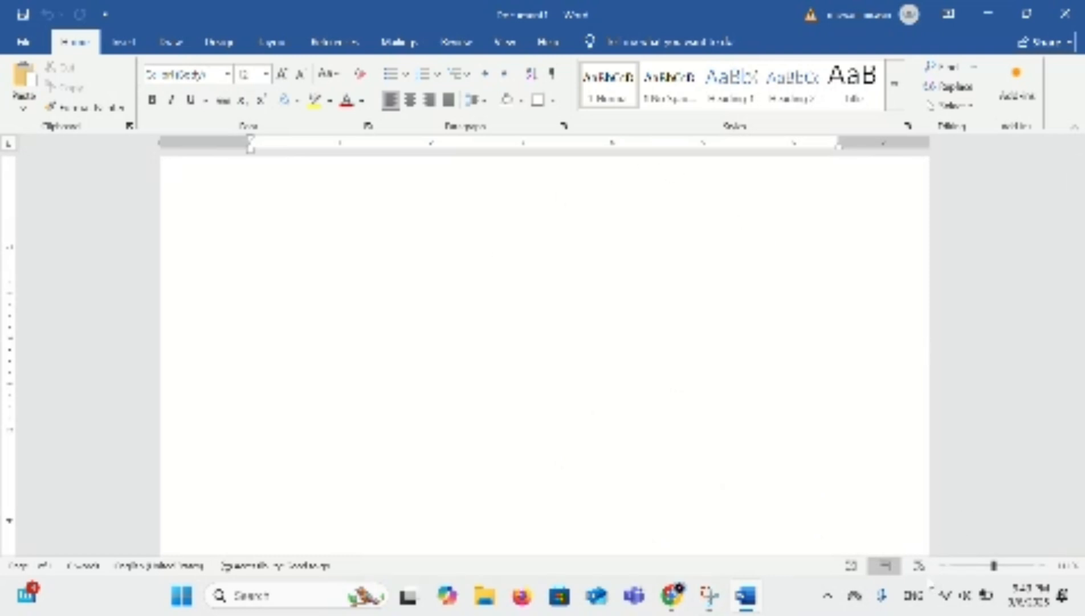
click(919, 564)
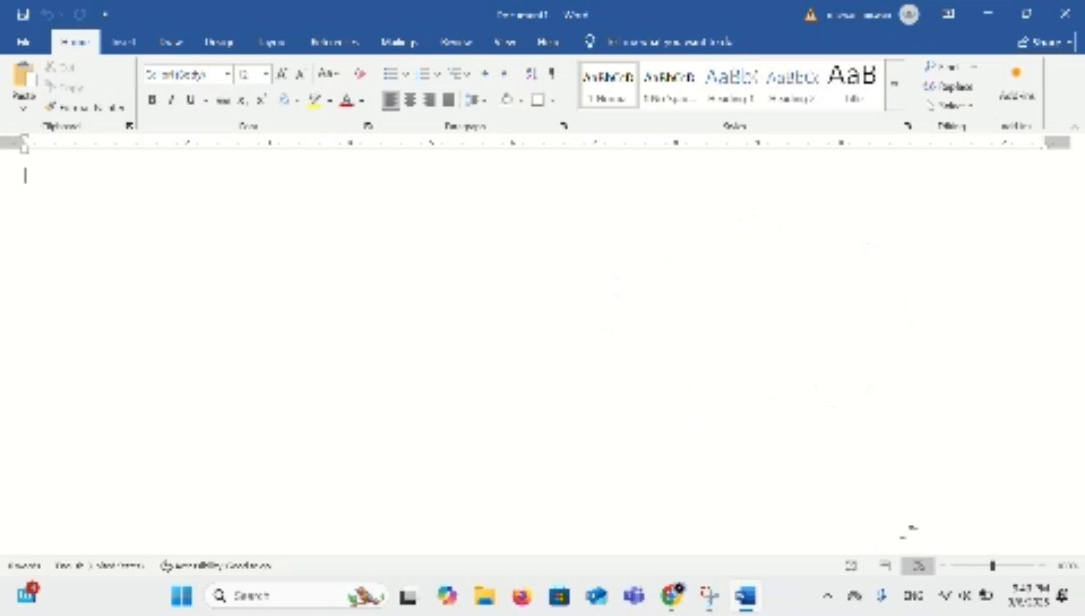
click(885, 566)
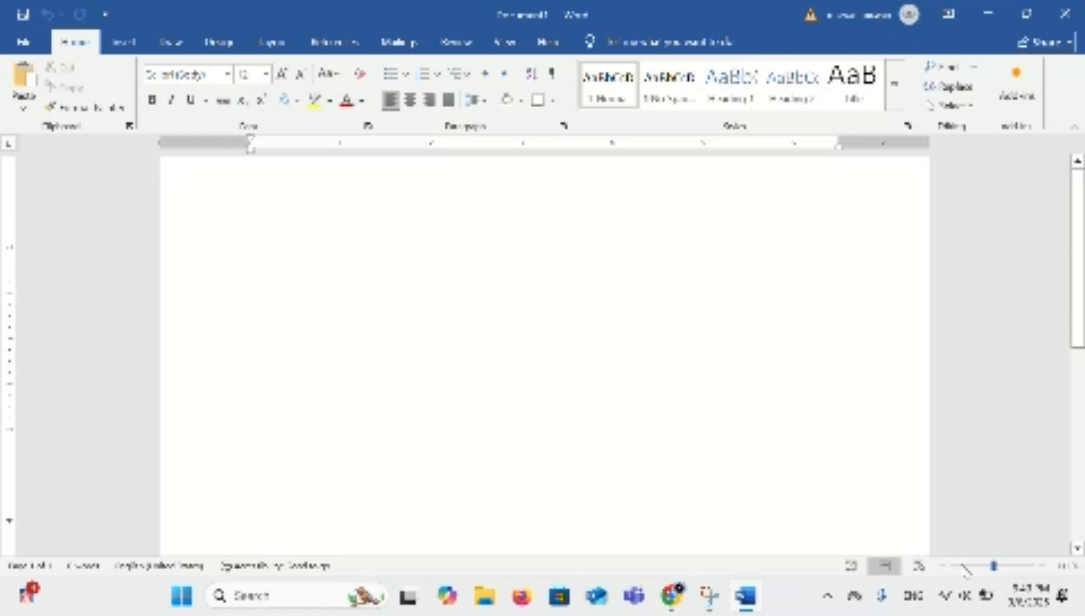
mouse_move(994, 567)
mouse_down()
mouse_move(961, 567)
mouse_move(1032, 582)
mouse_move(1034, 570)
mouse_move(971, 574)
mouse_move(1013, 575)
mouse_move(996, 580)
mouse_up()
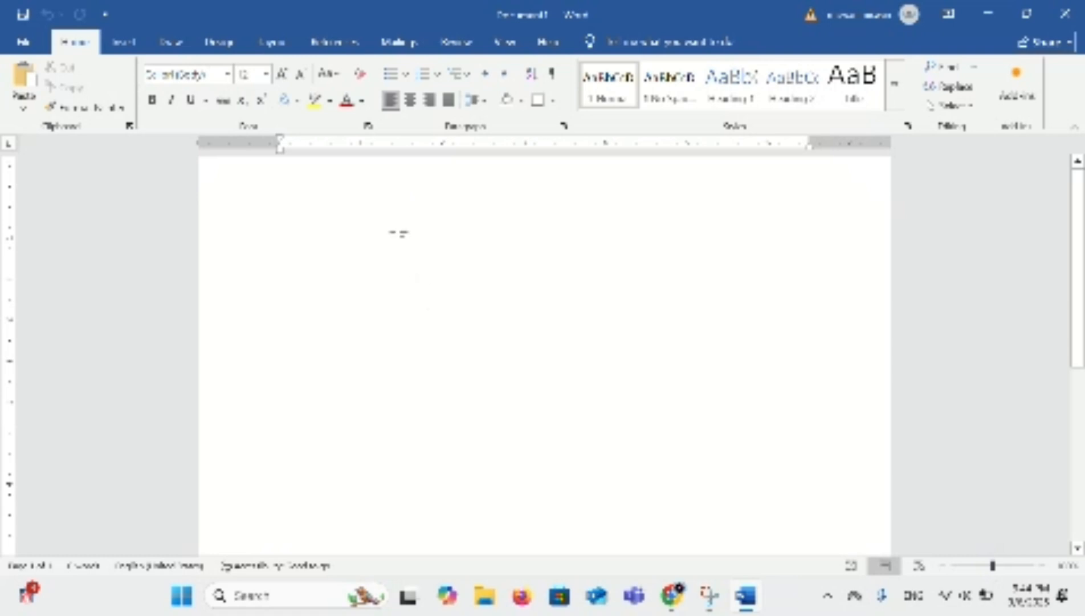
Enter a first name as sample text on the first line and try moving its indent markers on the ruler
text(syalwa)
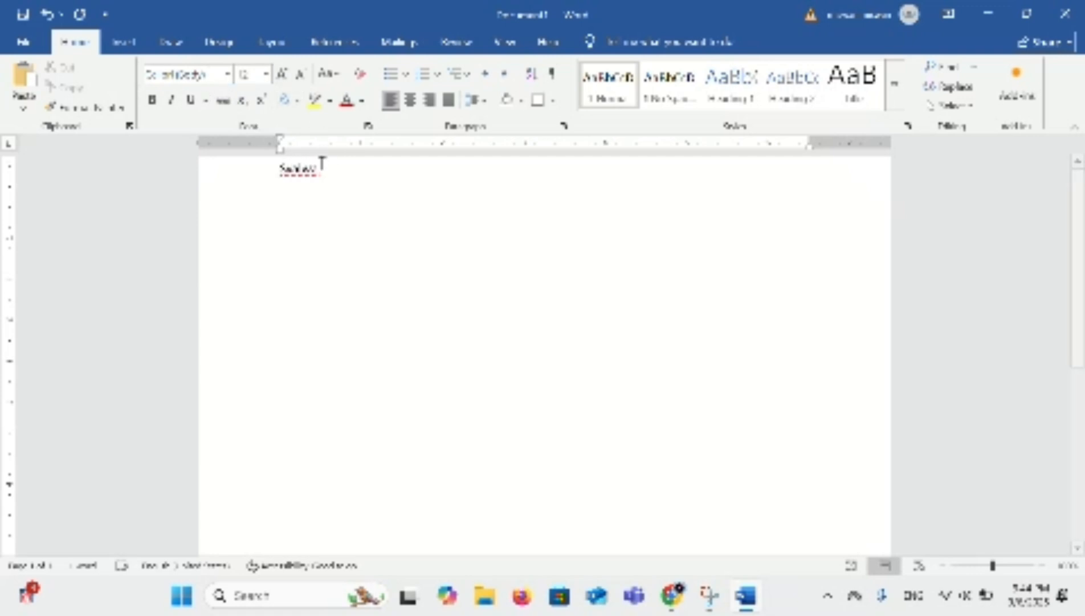
mouse_move(277, 149)
mouse_down()
mouse_move(415, 167)
mouse_move(845, 123)
mouse_move(771, 160)
mouse_move(547, 161)
mouse_move(279, 193)
mouse_up()
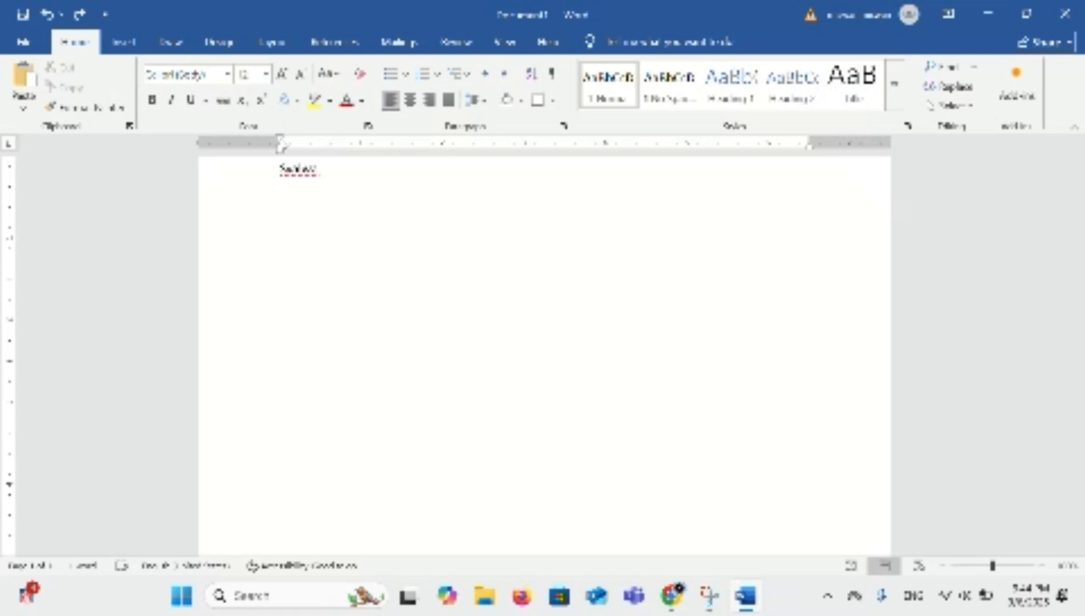
mouse_move(283, 140)
mouse_down()
mouse_move(691, 133)
mouse_move(760, 114)
mouse_move(749, 132)
mouse_move(284, 194)
mouse_up()
Try centered, right and justified alignment on the text line, ending with left alignment
click(414, 105)
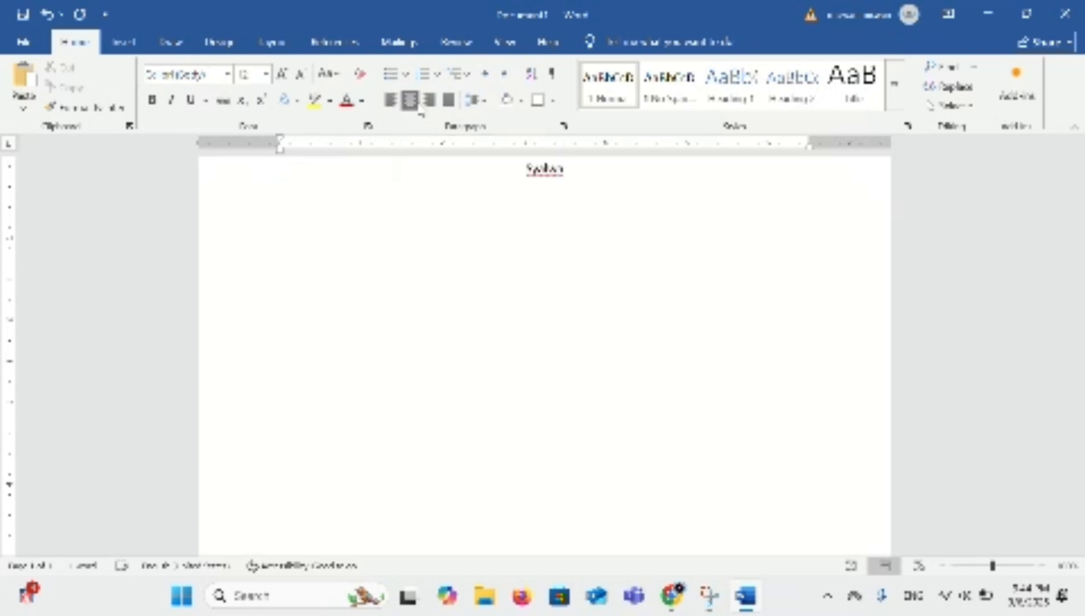
click(431, 103)
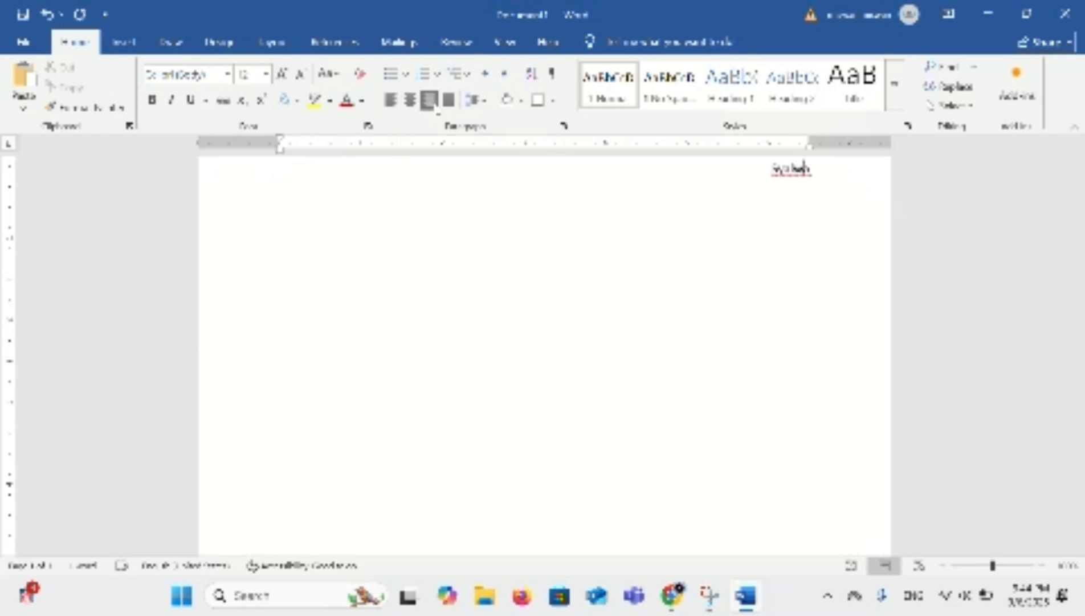
click(449, 102)
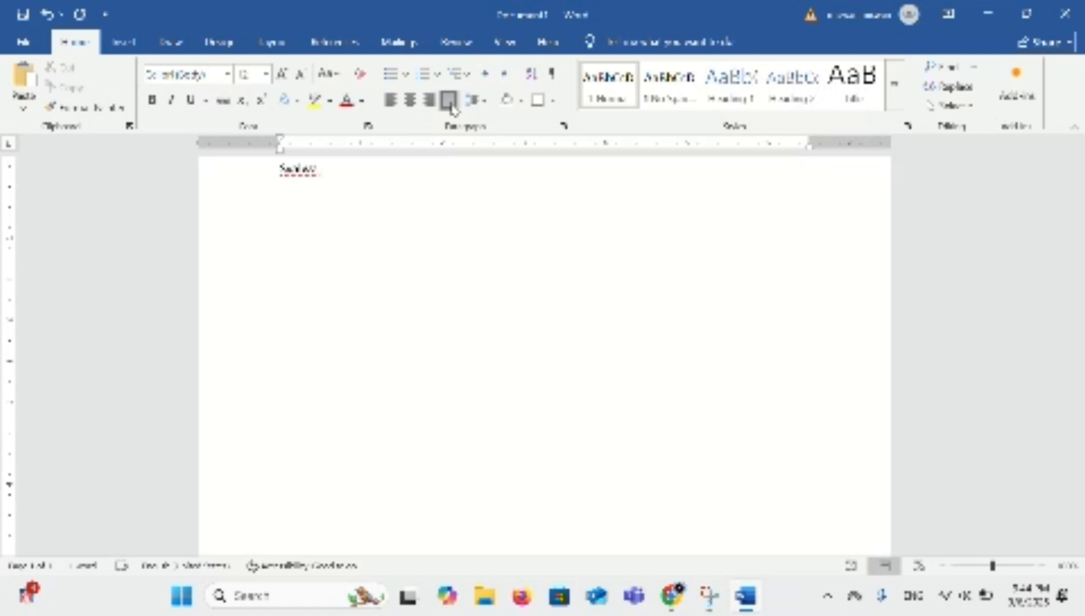
click(391, 102)
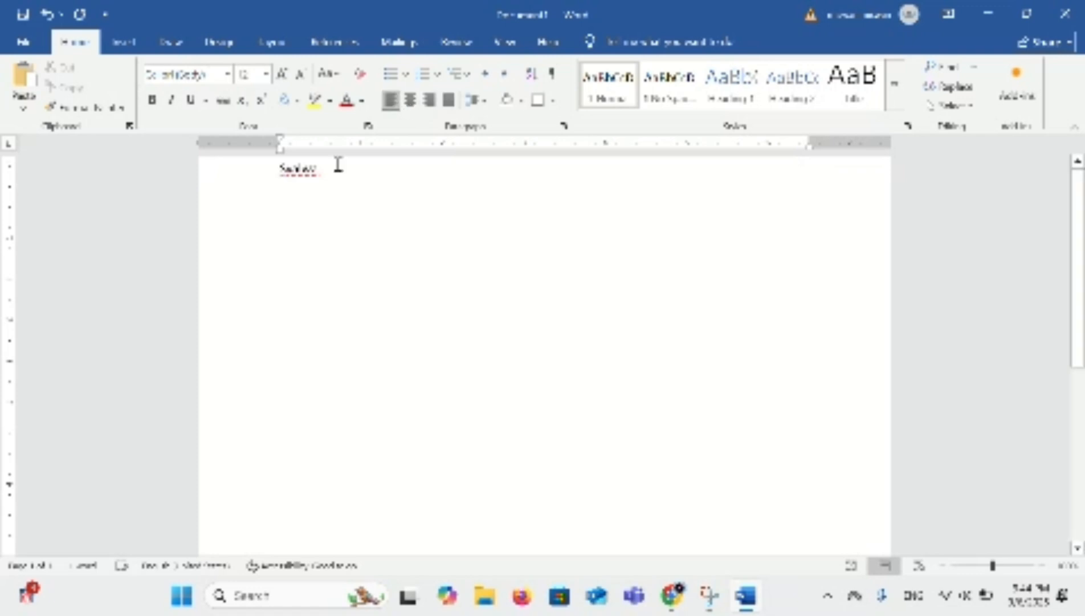
Set the paragraph's spacing before to 24 pt
click(562, 129)
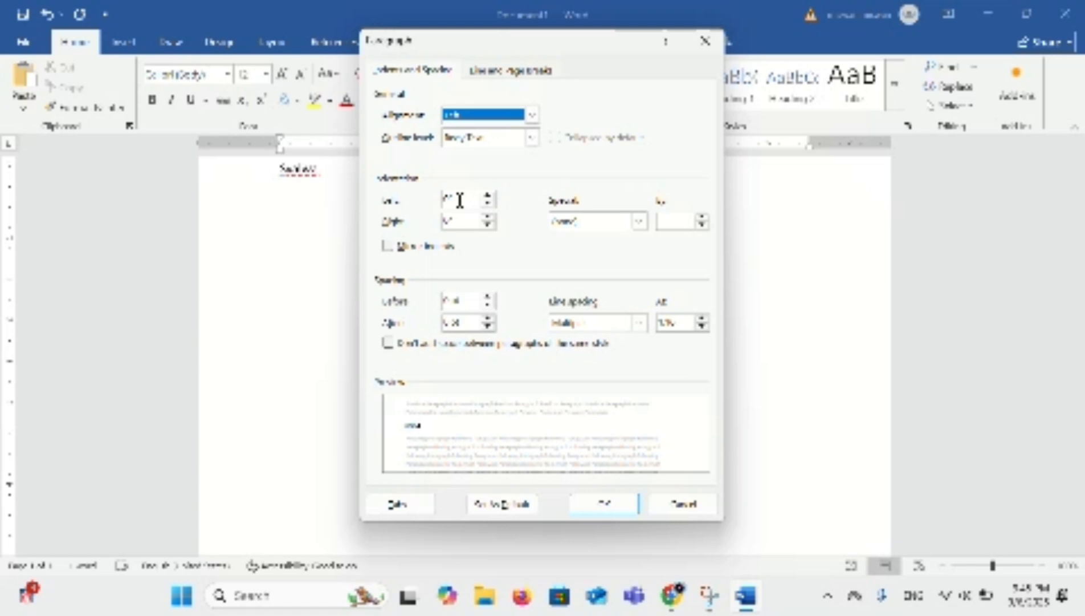
click(452, 300)
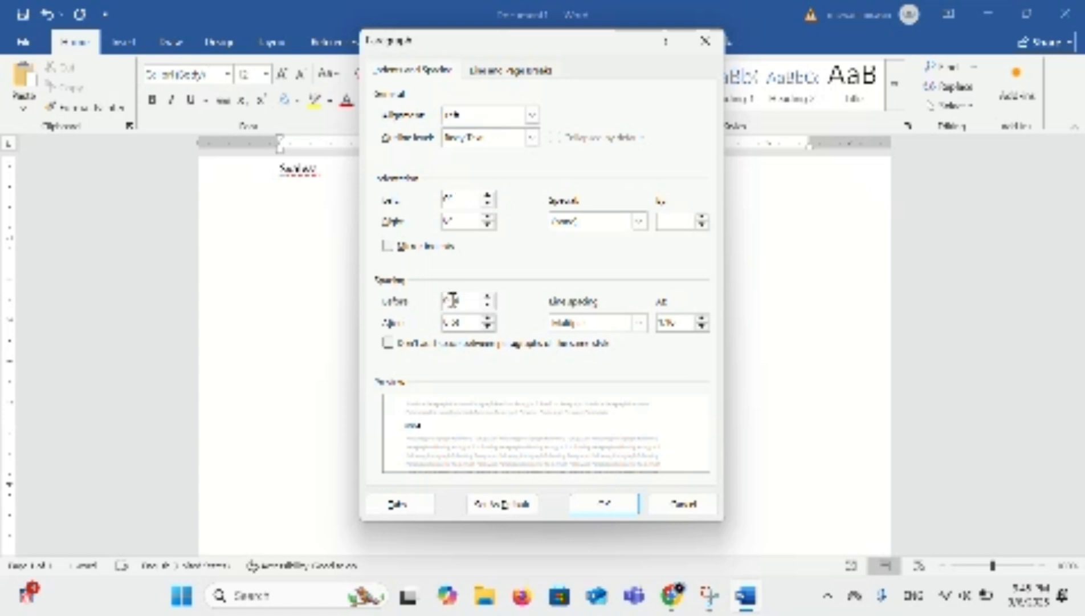
key(BackSpace)
key(BackSpace)
key(BackSpace)
key(BackSpace)
text(24)
key(Return)
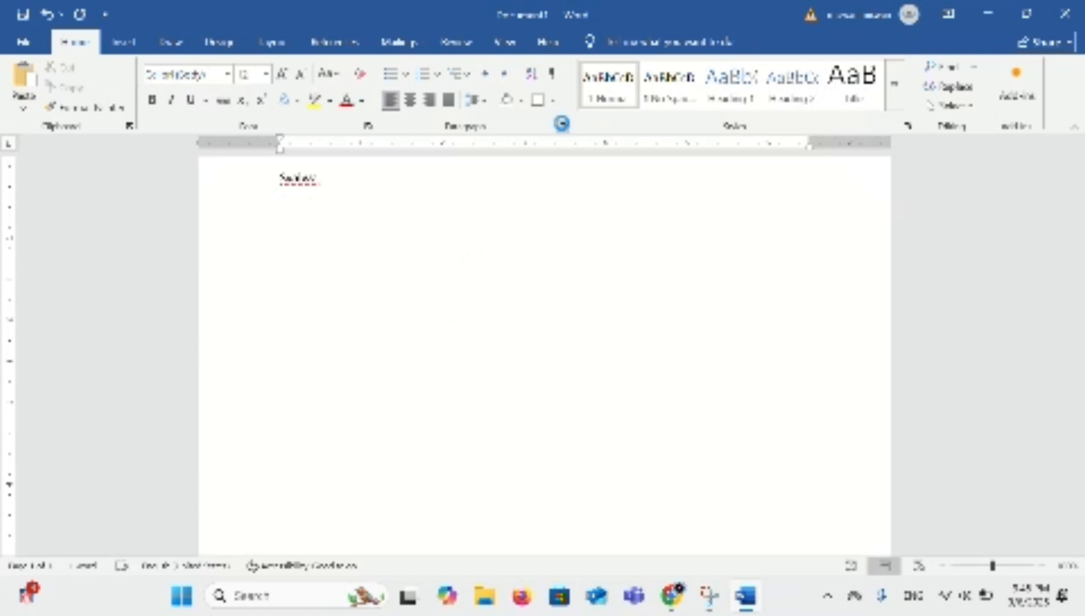
Reset the paragraph's spacing before to 0 pt
click(562, 125)
click(448, 300)
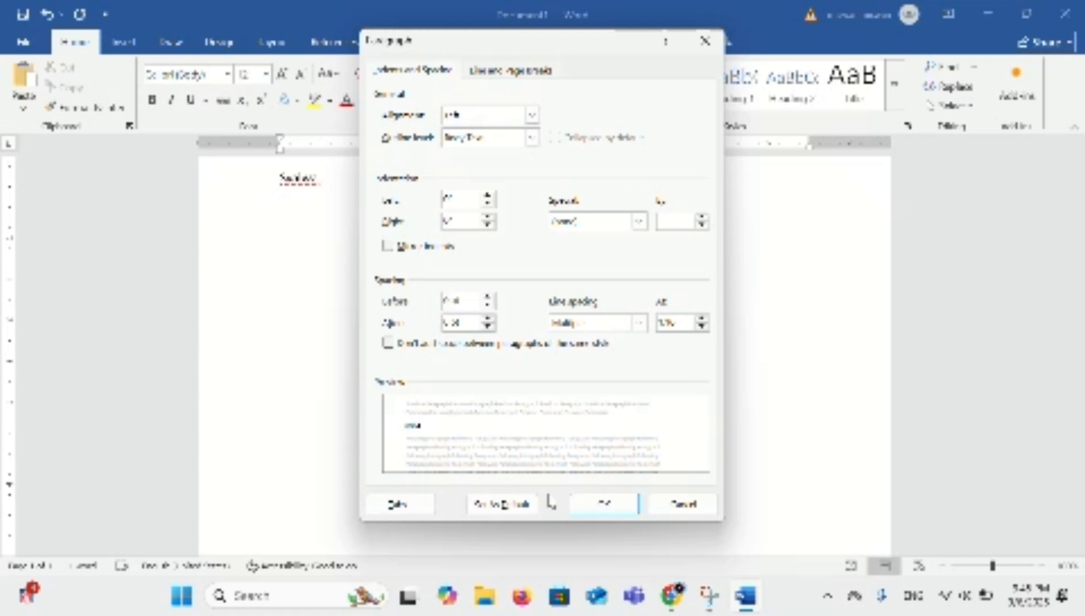
click(605, 504)
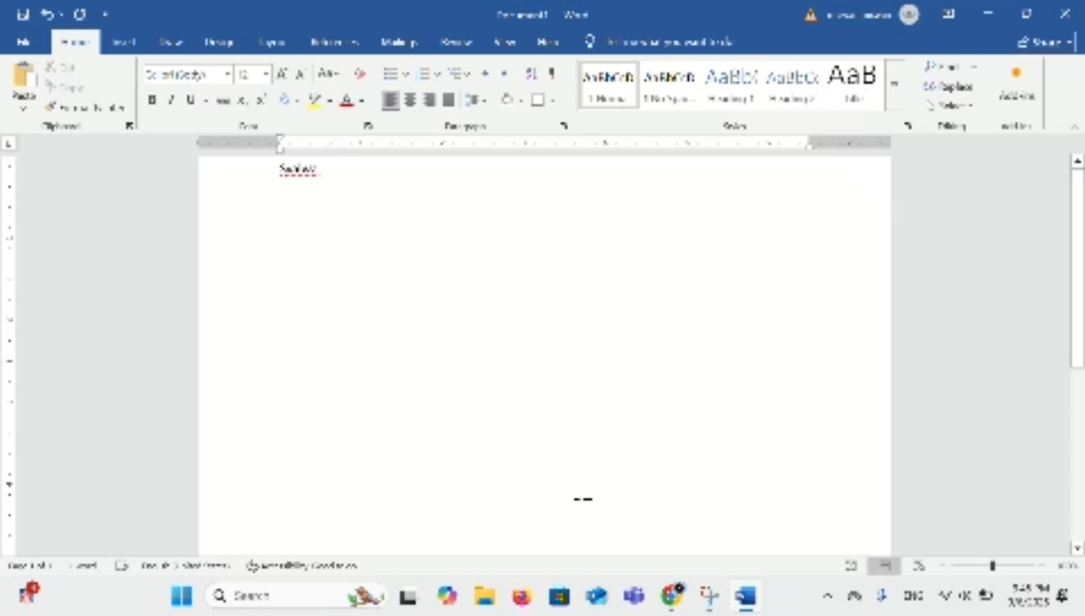
Apply a Dropped drop cap to the first letter of the text line
click(123, 38)
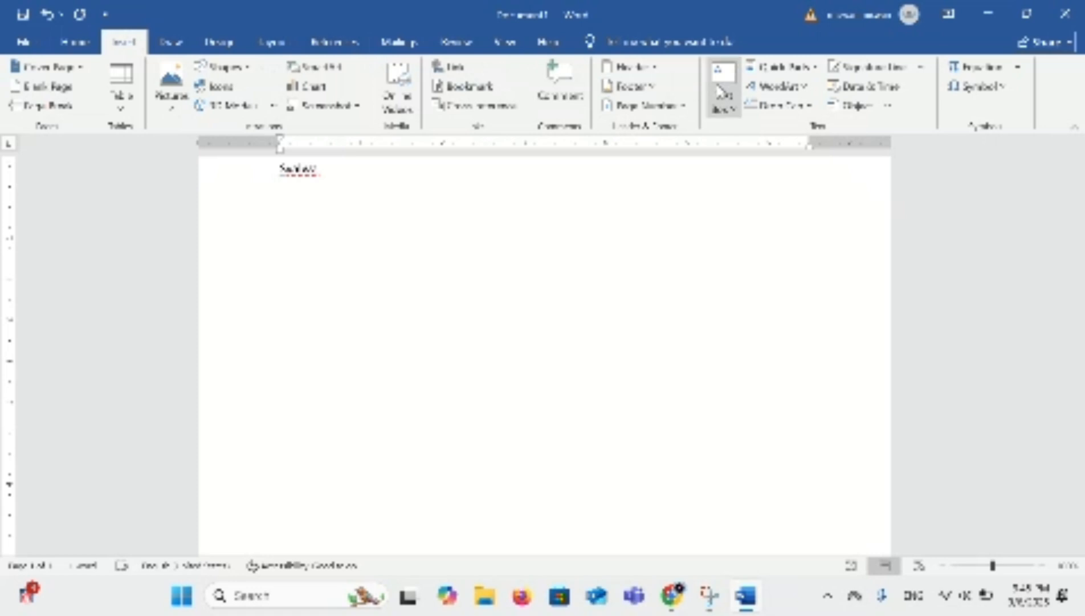
click(781, 108)
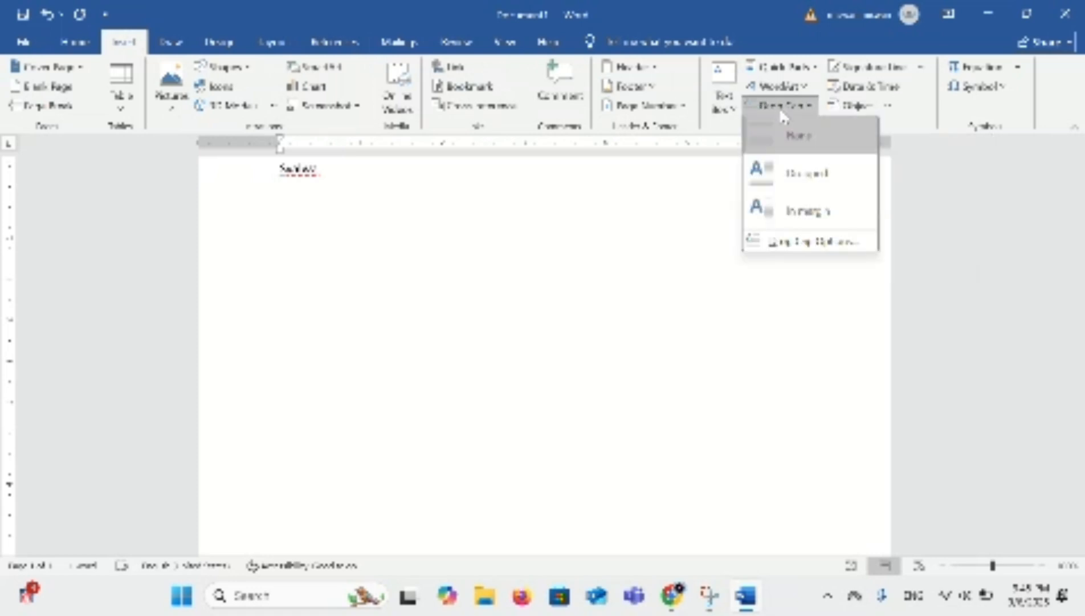
click(818, 172)
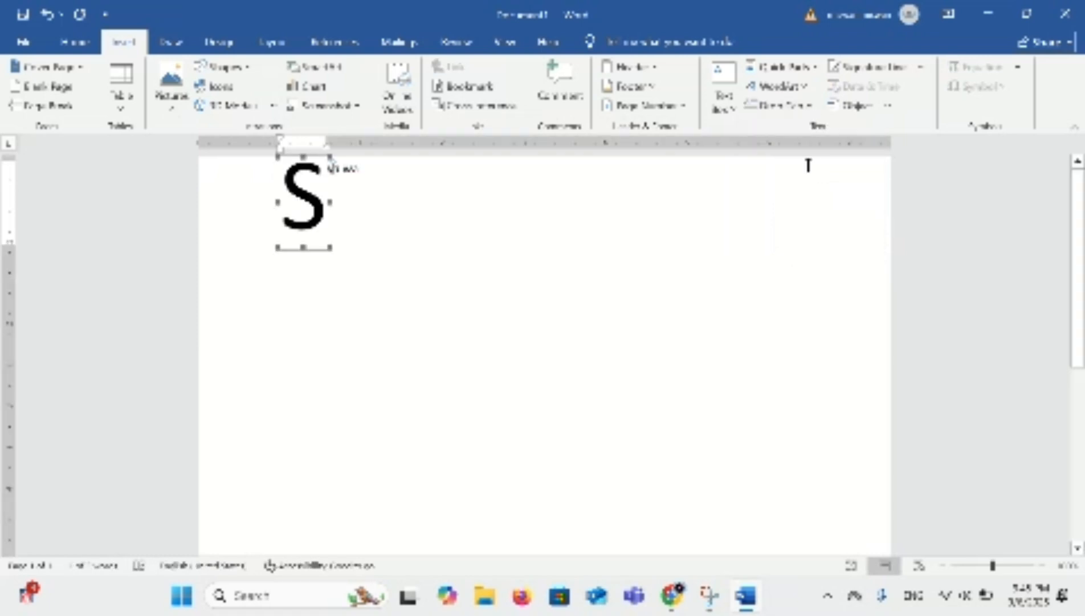
Change the first letter's drop cap to the In margin style and remove it again
click(783, 108)
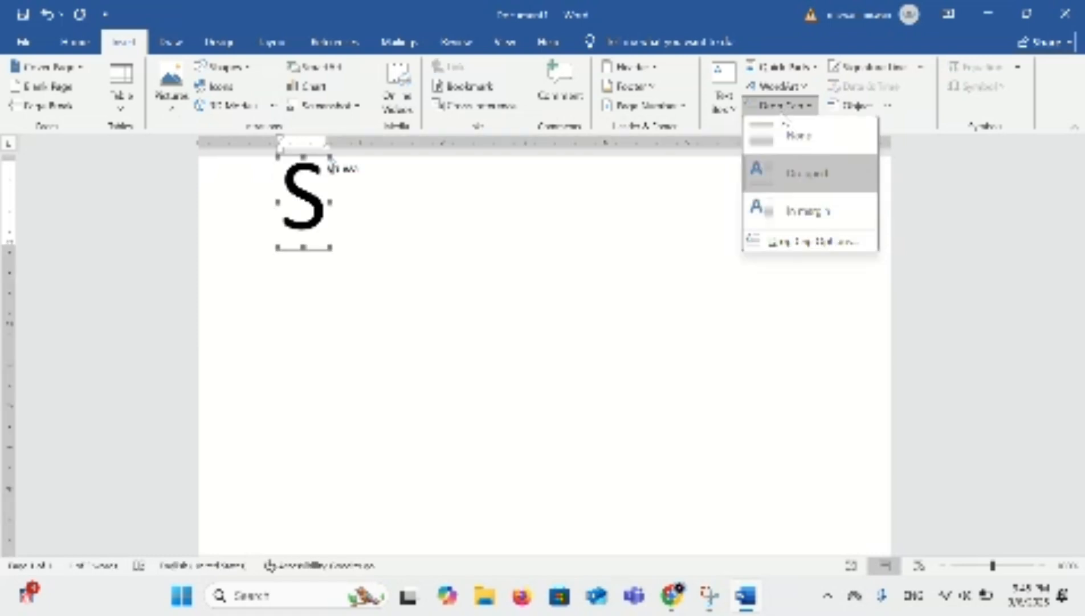
click(791, 211)
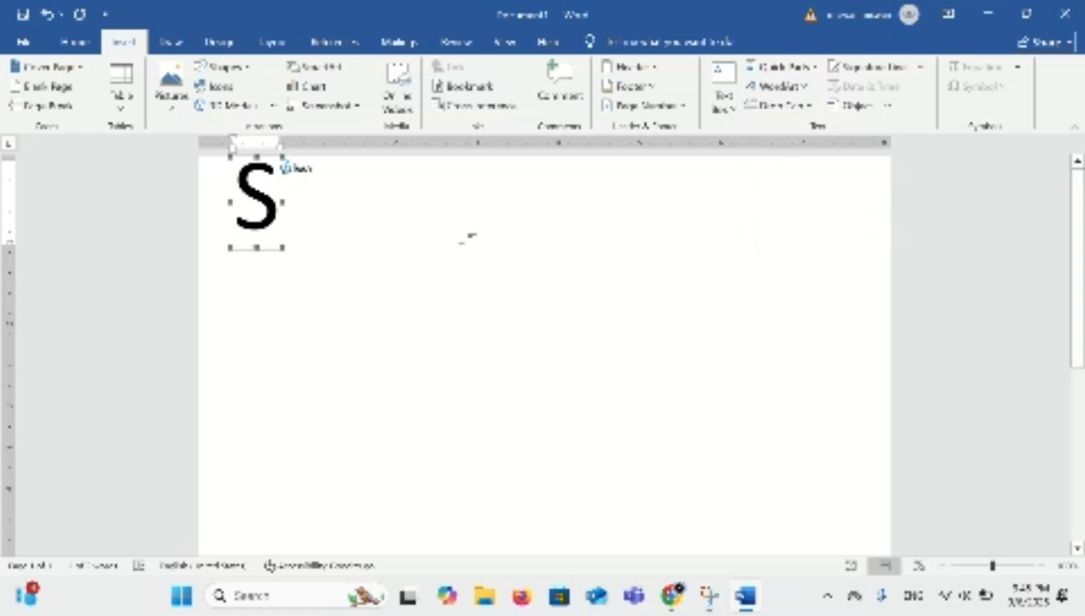
click(468, 237)
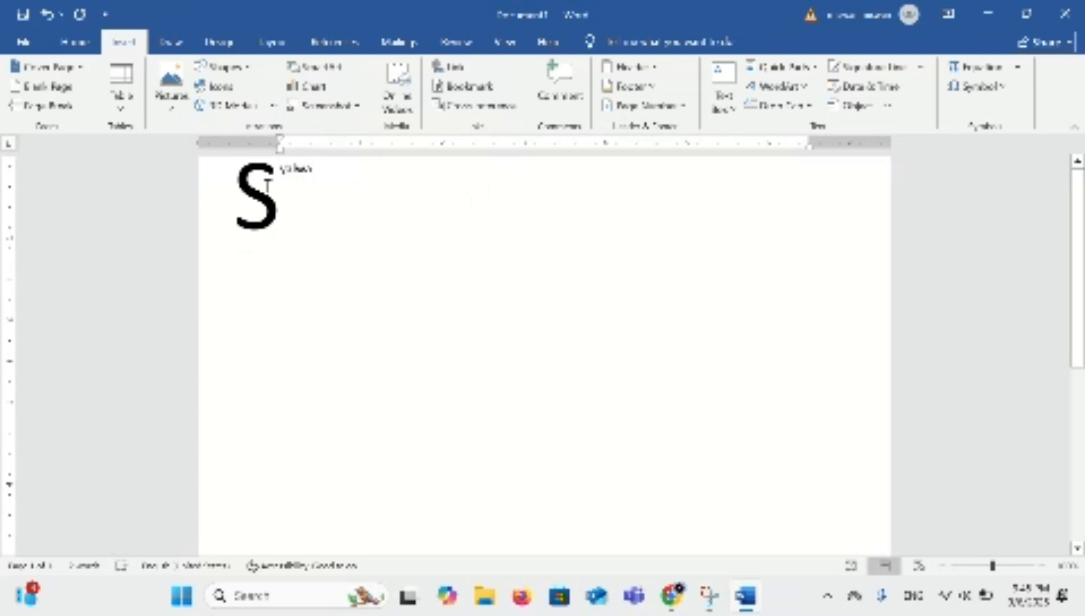
click(776, 106)
click(791, 153)
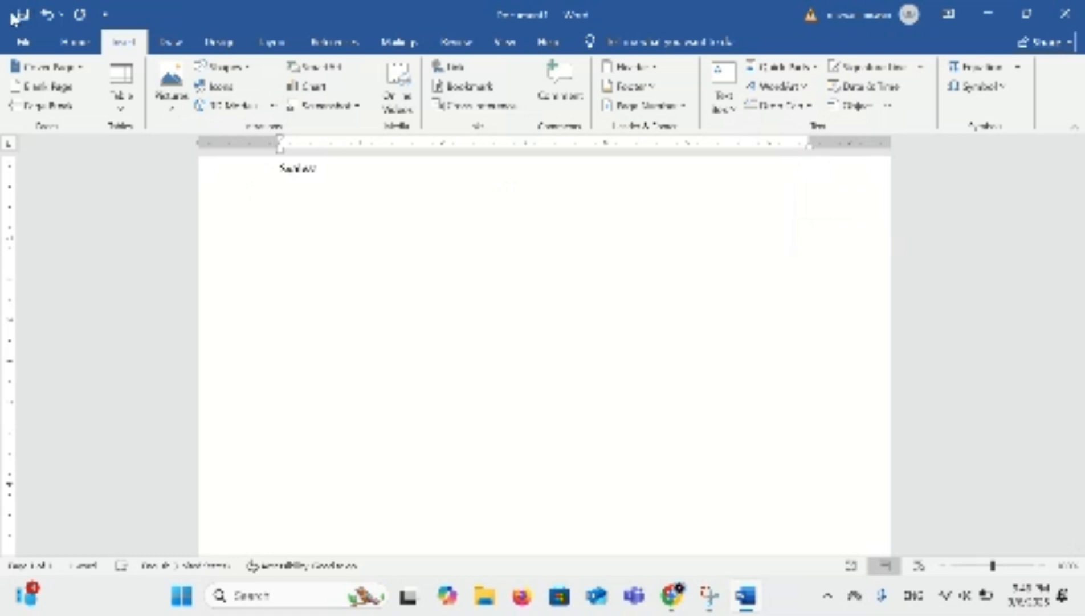
Apply Sentence case to the sample text and change it to lowercase
click(80, 43)
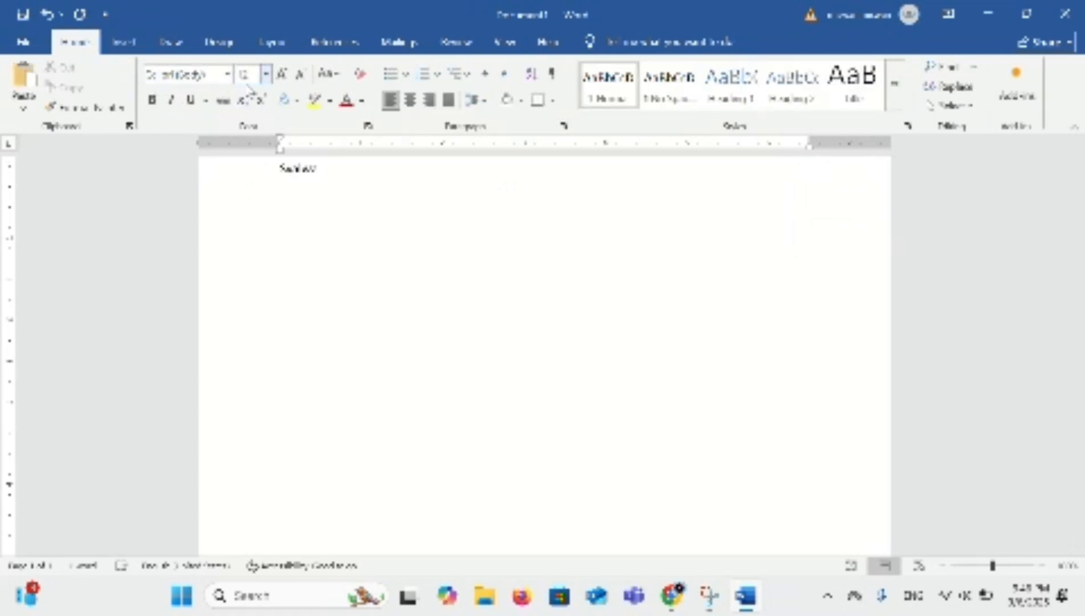
click(340, 77)
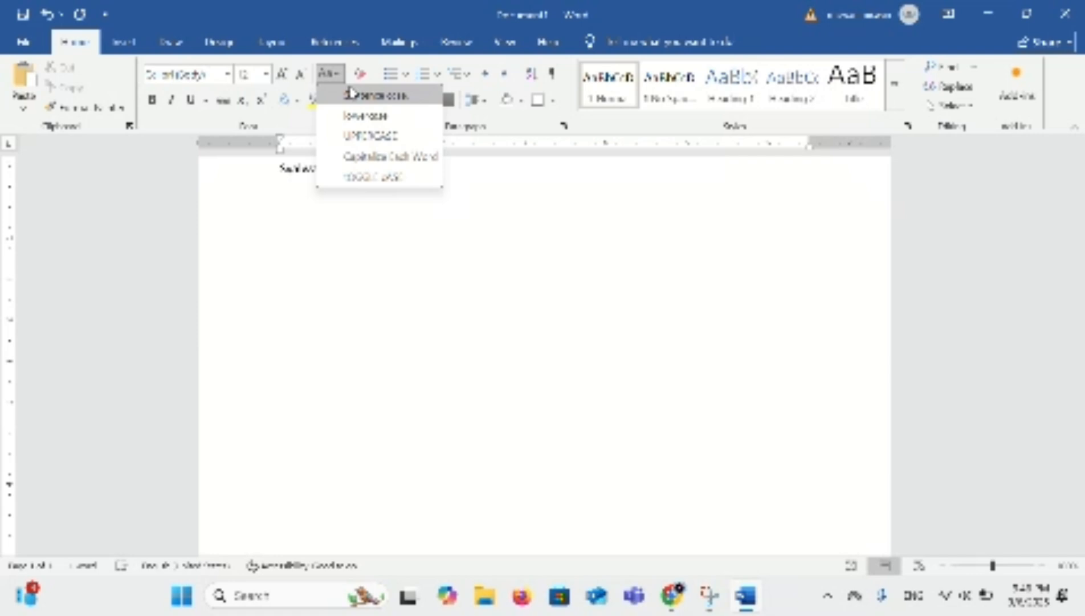
click(351, 93)
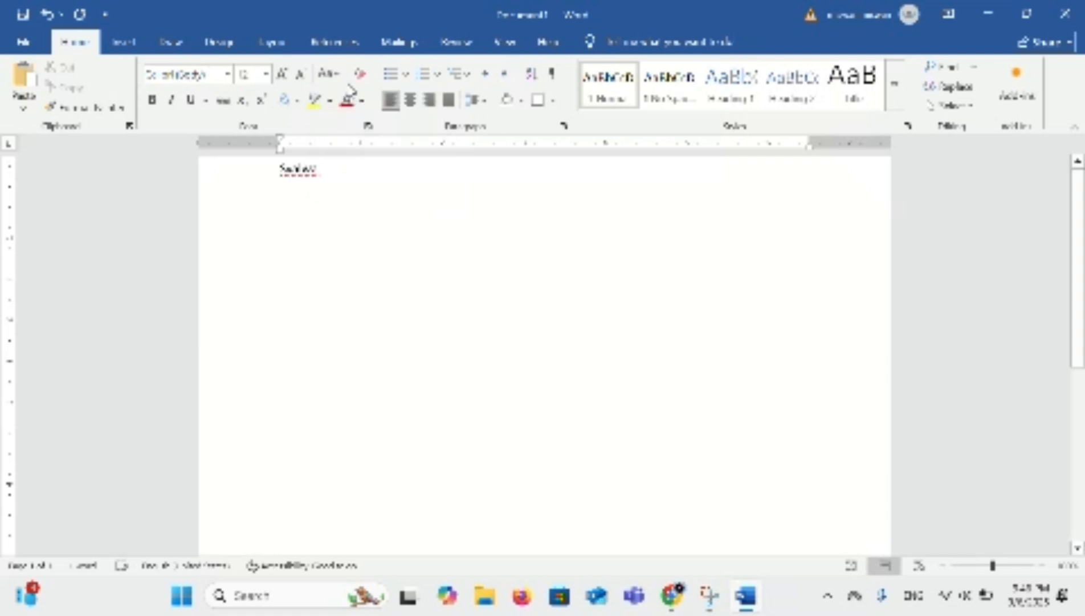
click(332, 74)
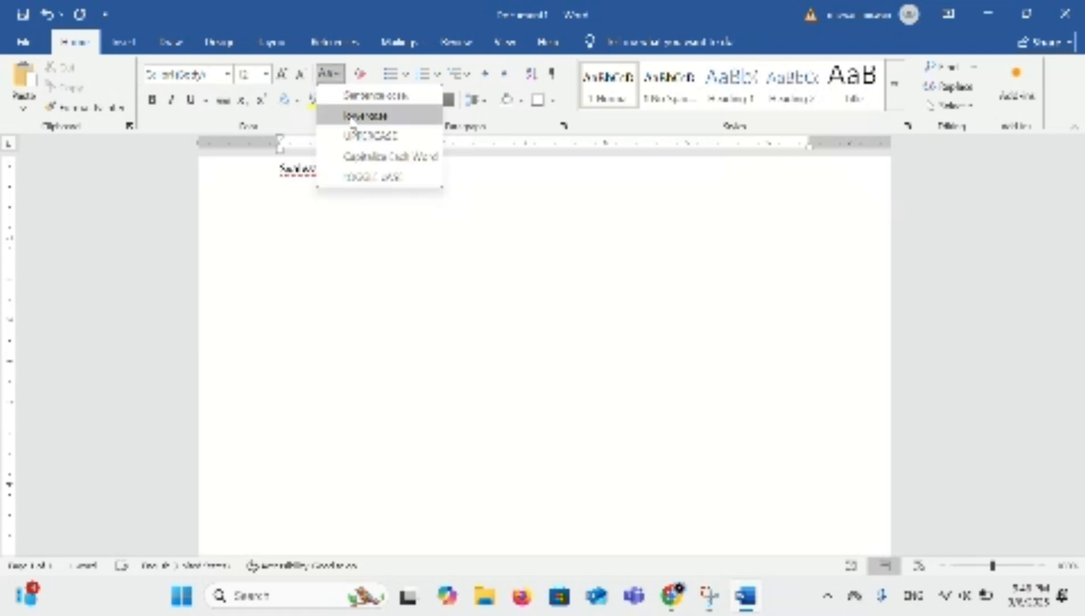
click(352, 116)
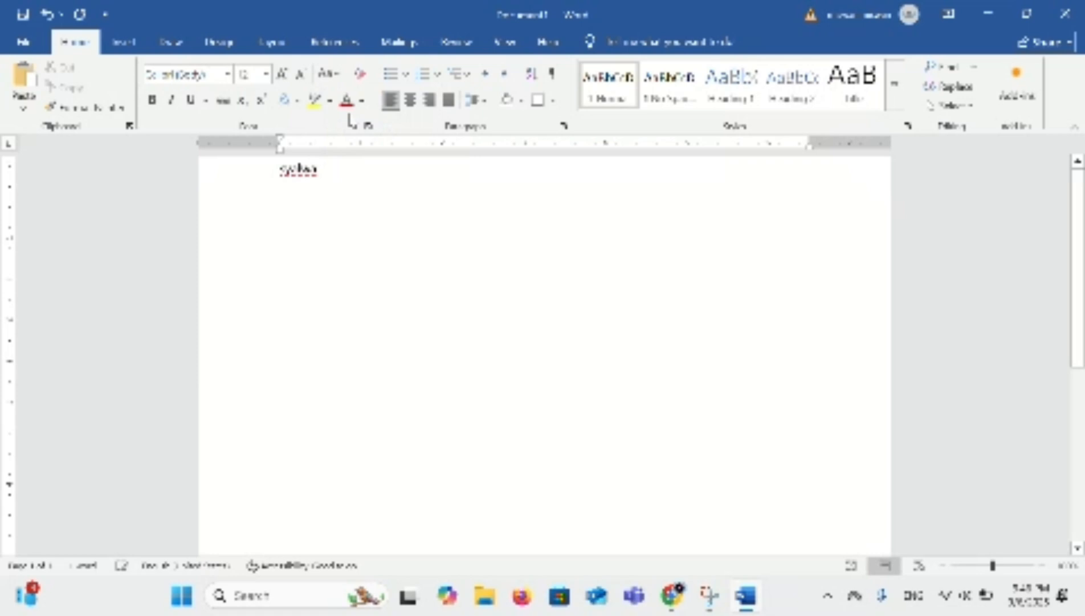
Change the sample text to UPPERCASE and switch it to Capitalize Each Word
click(331, 74)
click(357, 136)
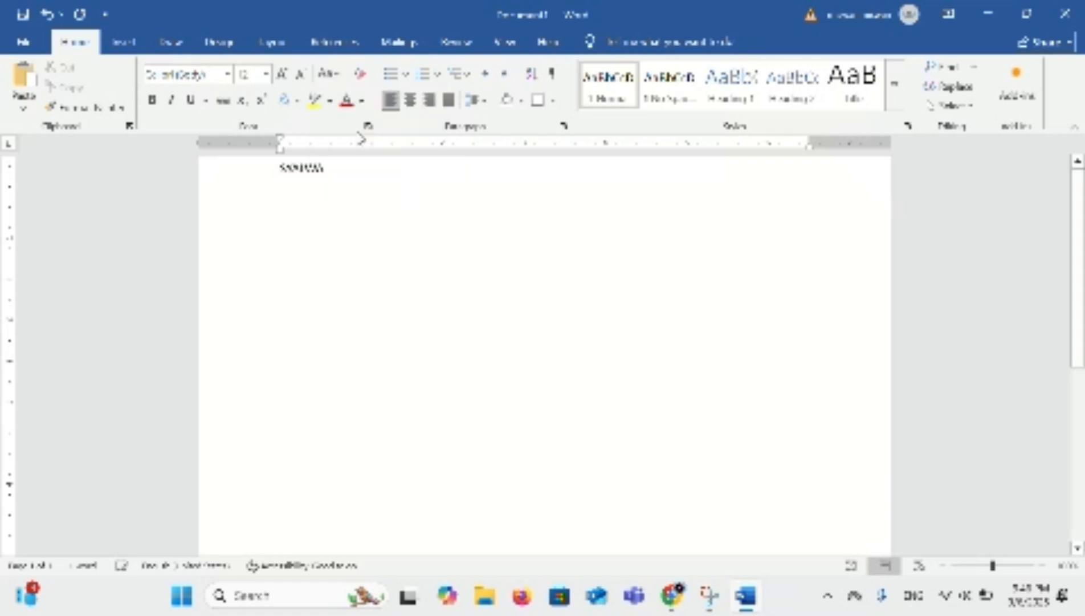
click(337, 80)
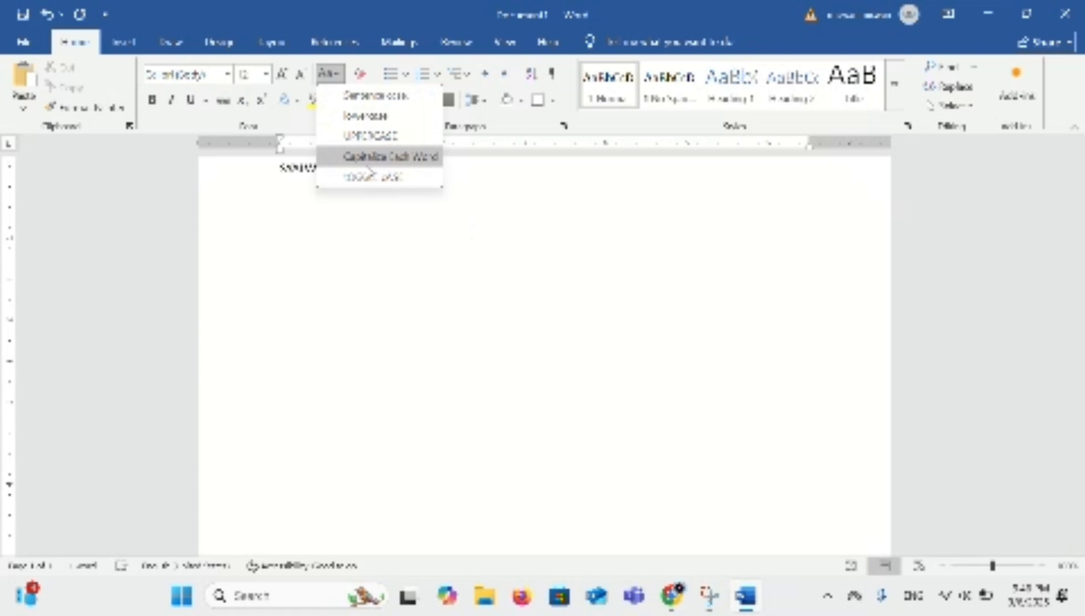
click(368, 158)
Apply tOGGLE cASE to the sample word and return it to a capitalized first letter
click(326, 74)
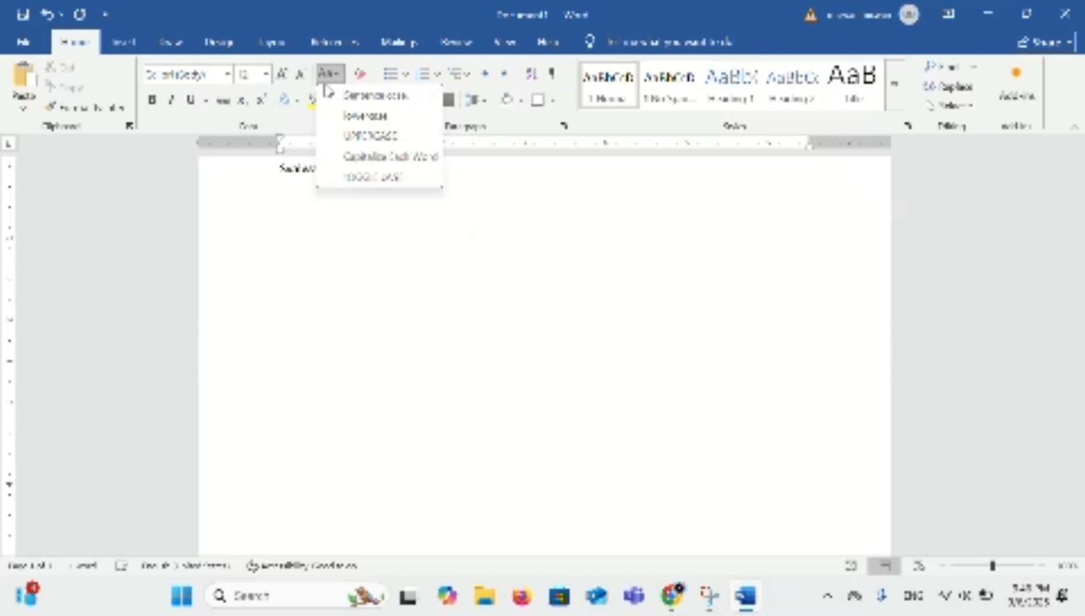
click(359, 176)
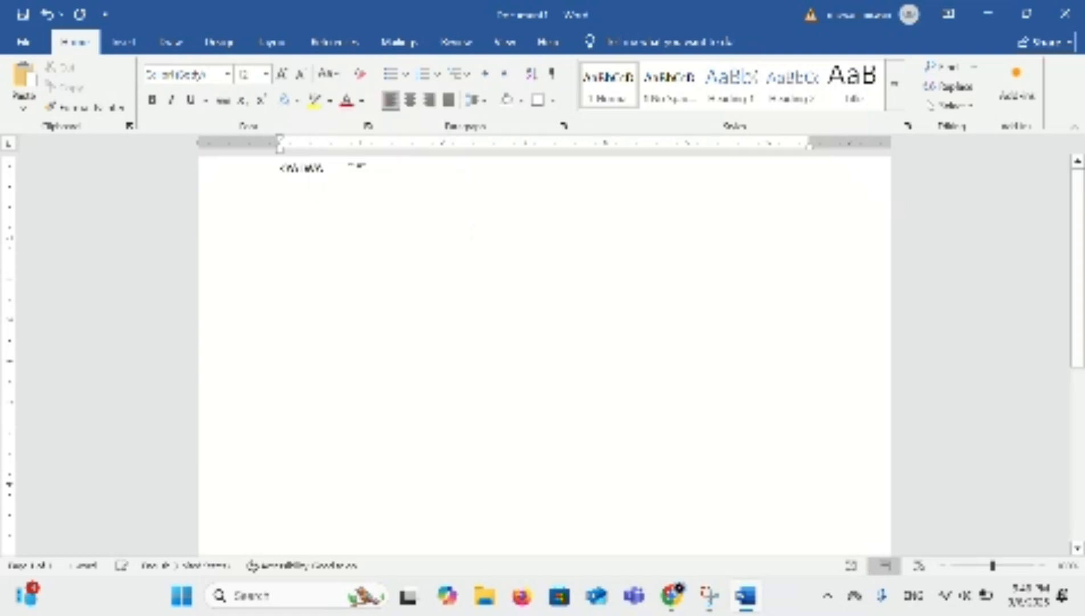
click(330, 73)
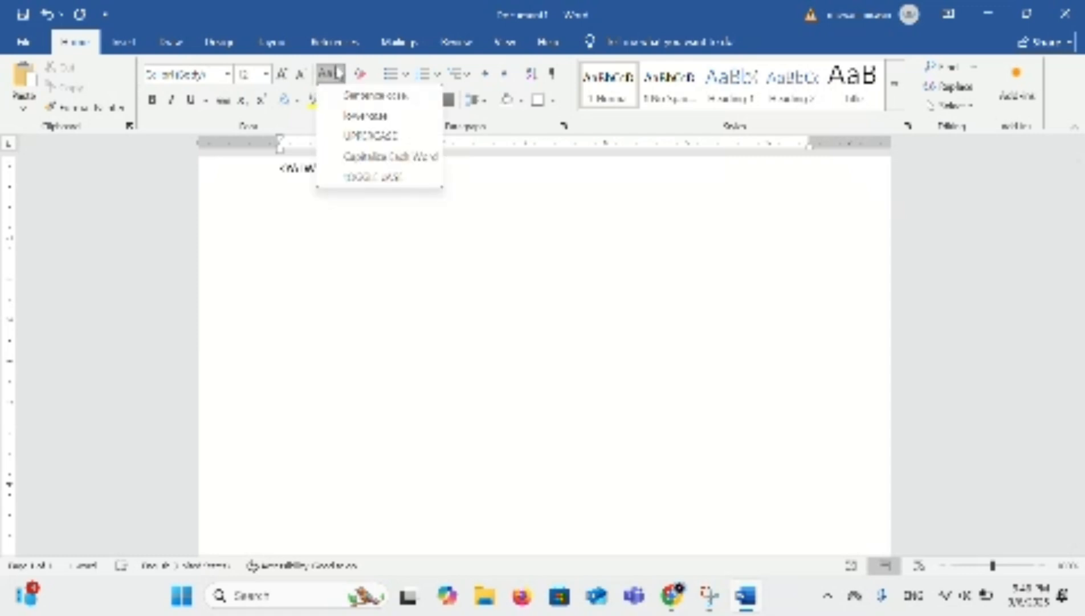
click(337, 72)
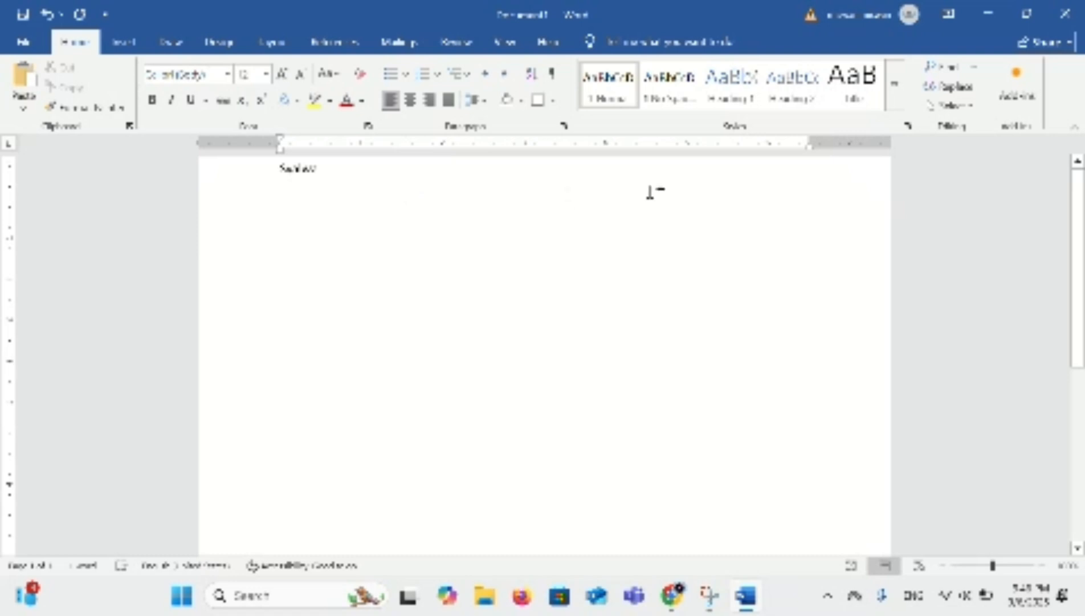
Show the document search pane and extend the sample text line with the words "anak yang ceria"
click(960, 71)
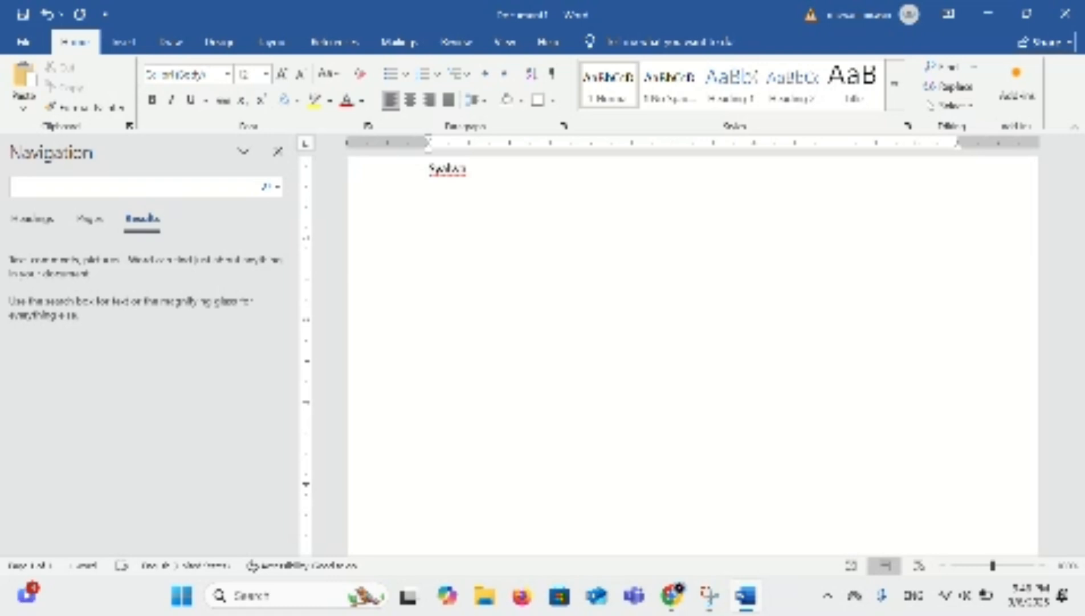
text(n nak ya)
text(n)
key(BackSpace)
key(BackSpace)
key(BackSpace)
key(BackSpace)
key(BackSpace)
key(BackSpace)
key(BackSpace)
key(BackSpace)
key(BackSpace)
text(n anak wang petali)
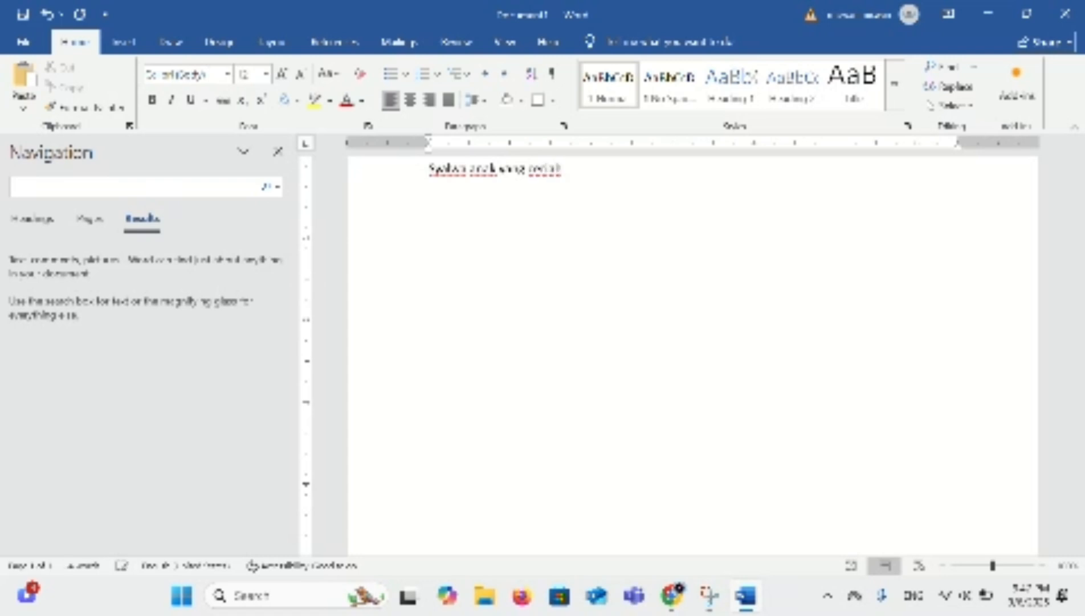
key(BackSpace)
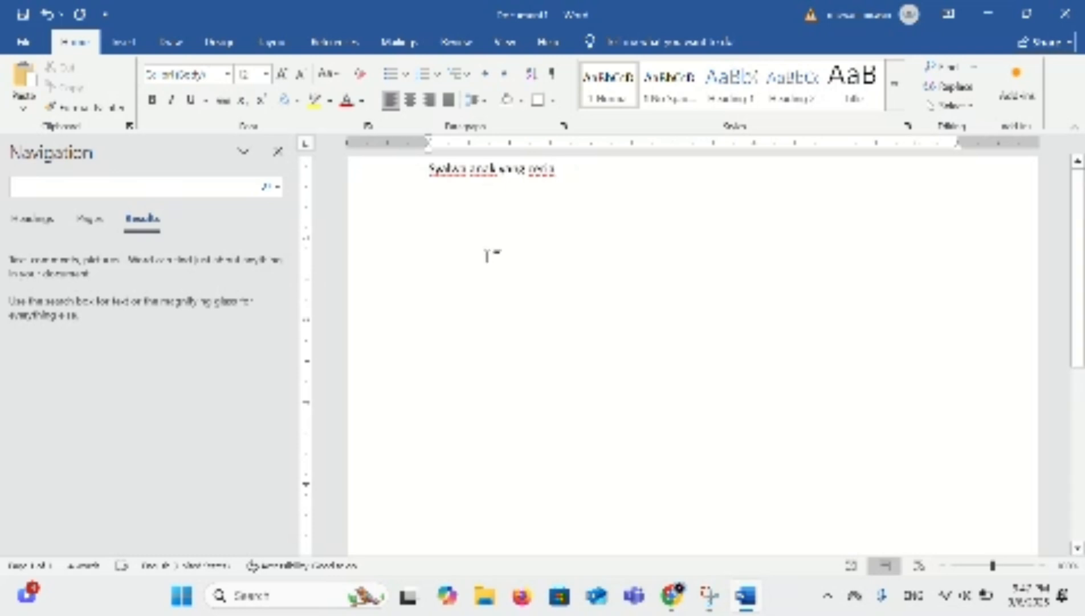
Search the document for "anak" and replace that word with the person's first name using Find and Replace
click(144, 182)
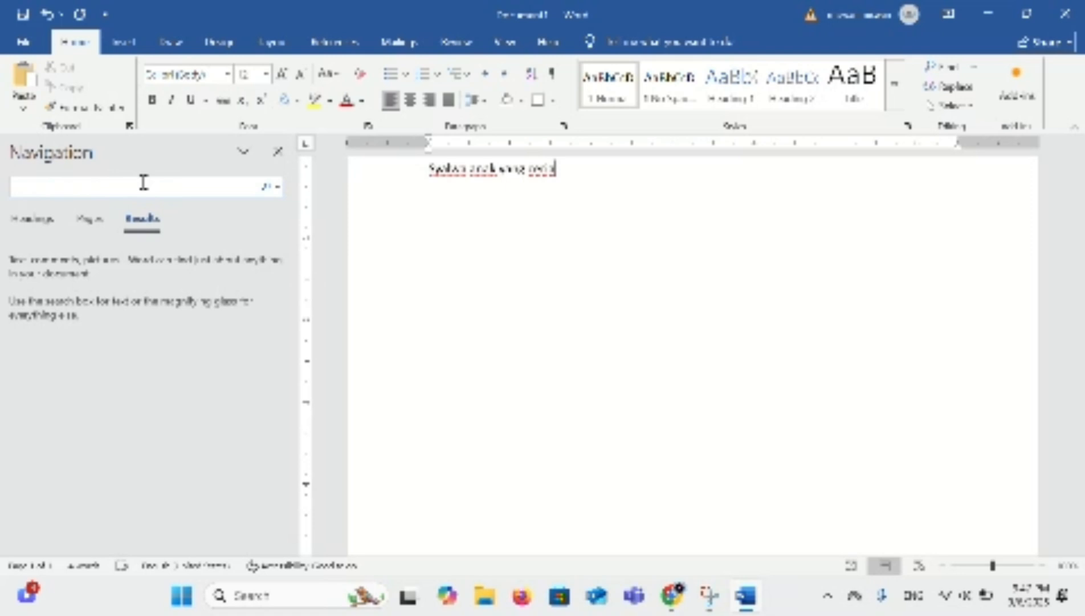
text(w)
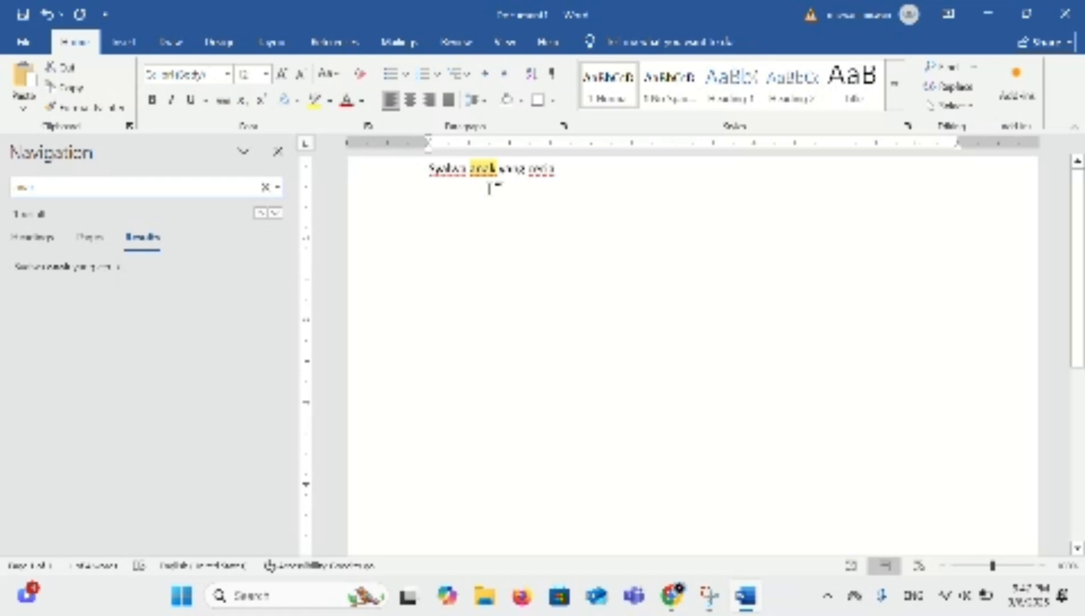
click(945, 94)
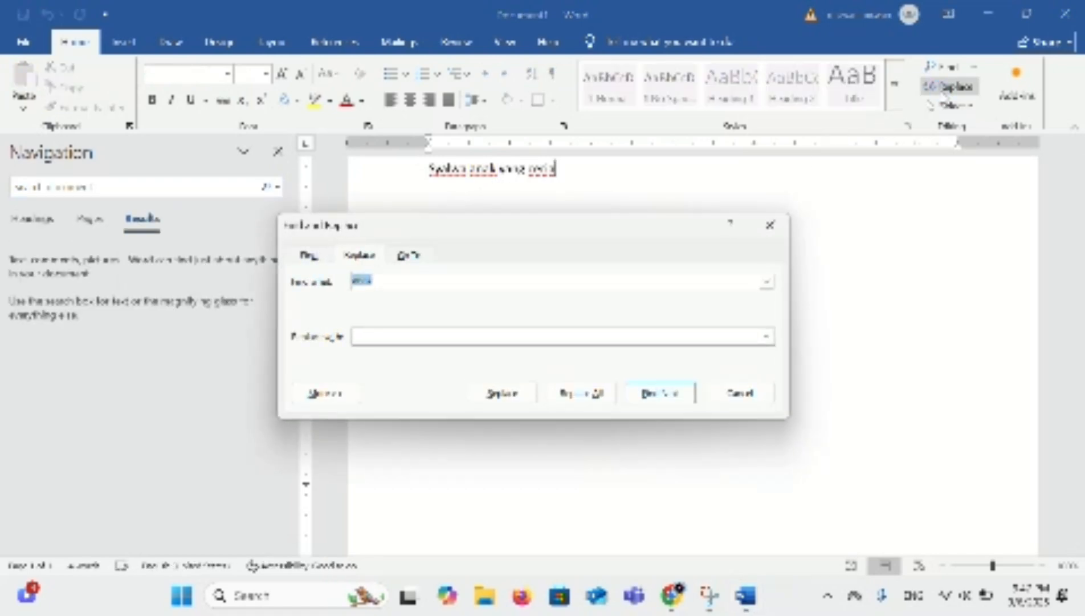
click(412, 338)
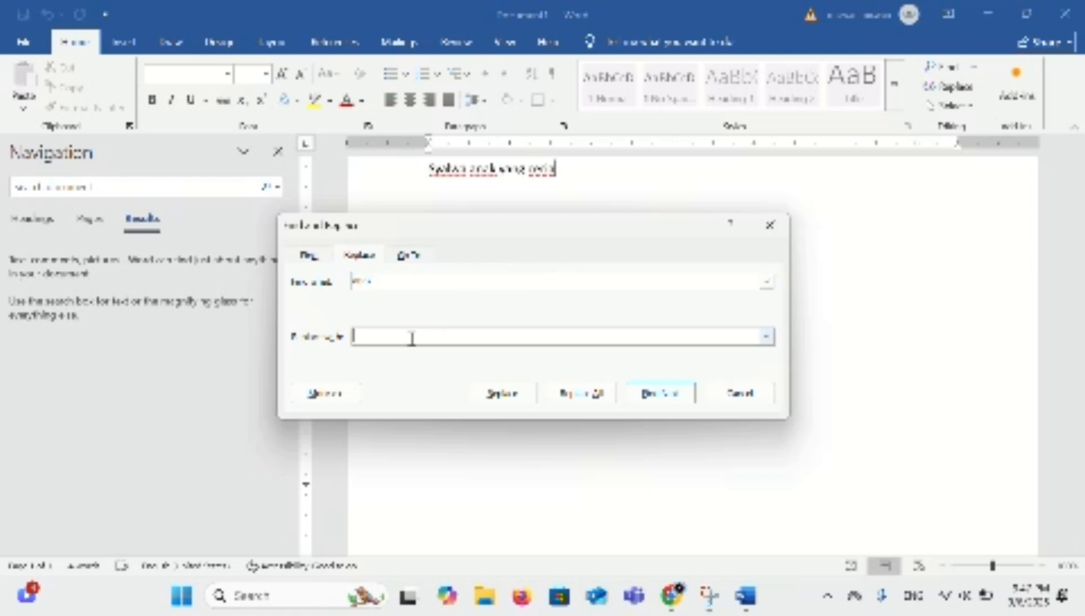
text(spelling)
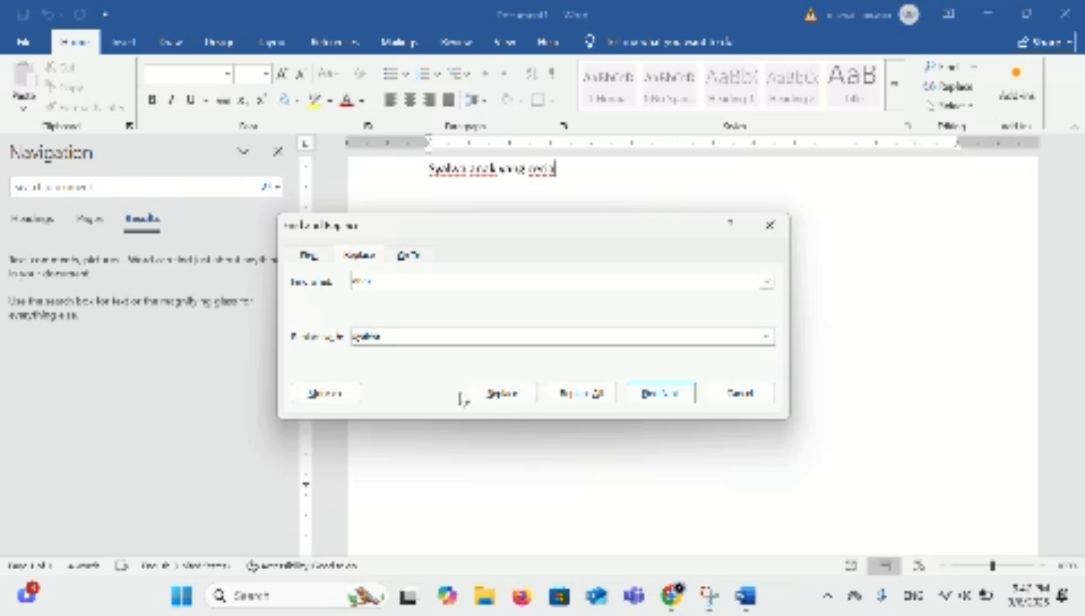
click(503, 393)
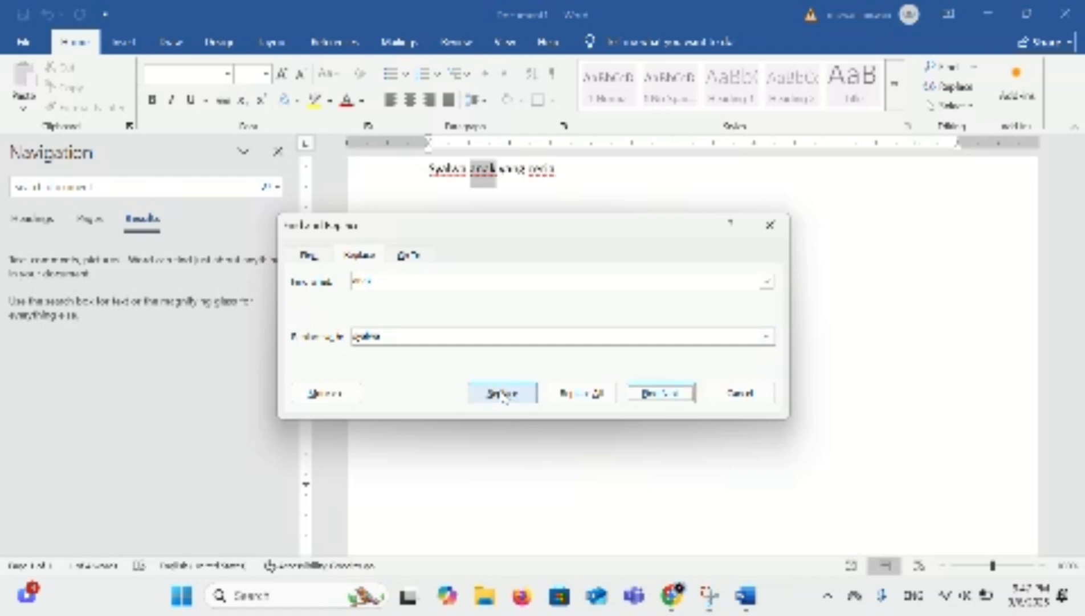
click(502, 394)
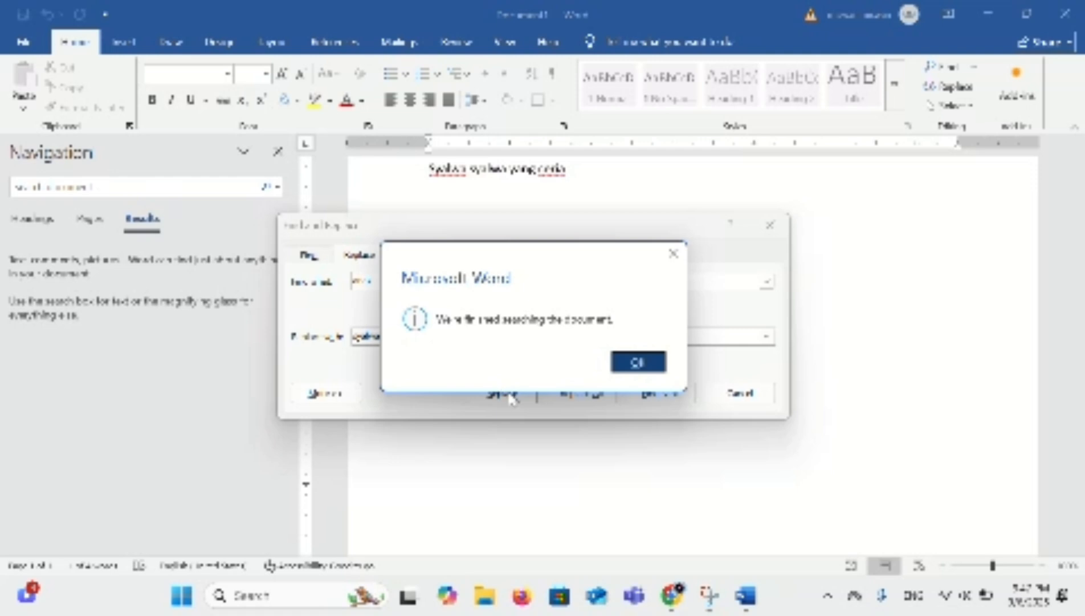
click(637, 361)
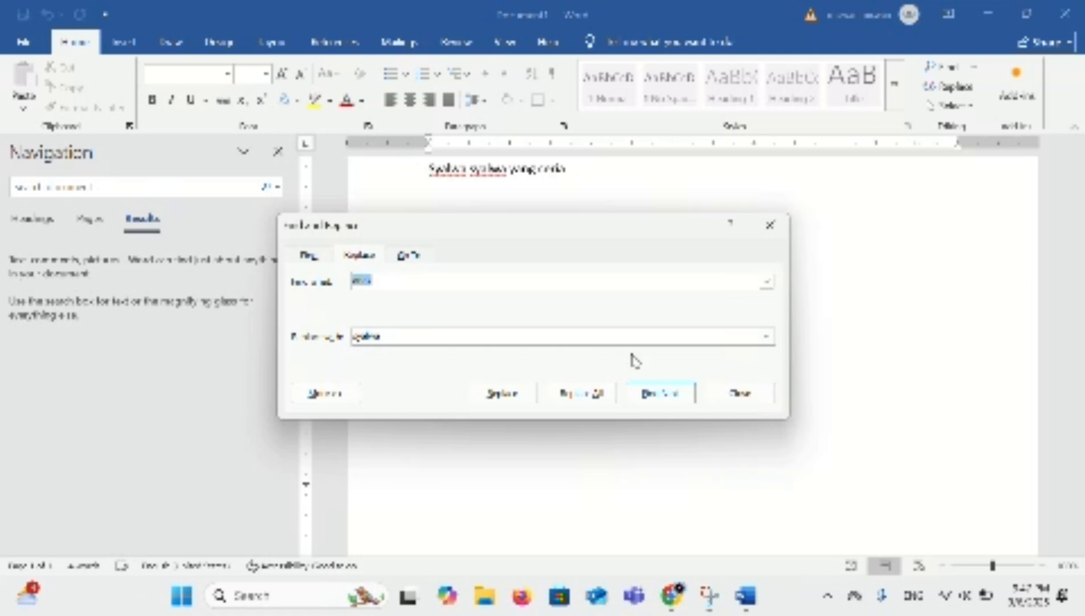
click(768, 227)
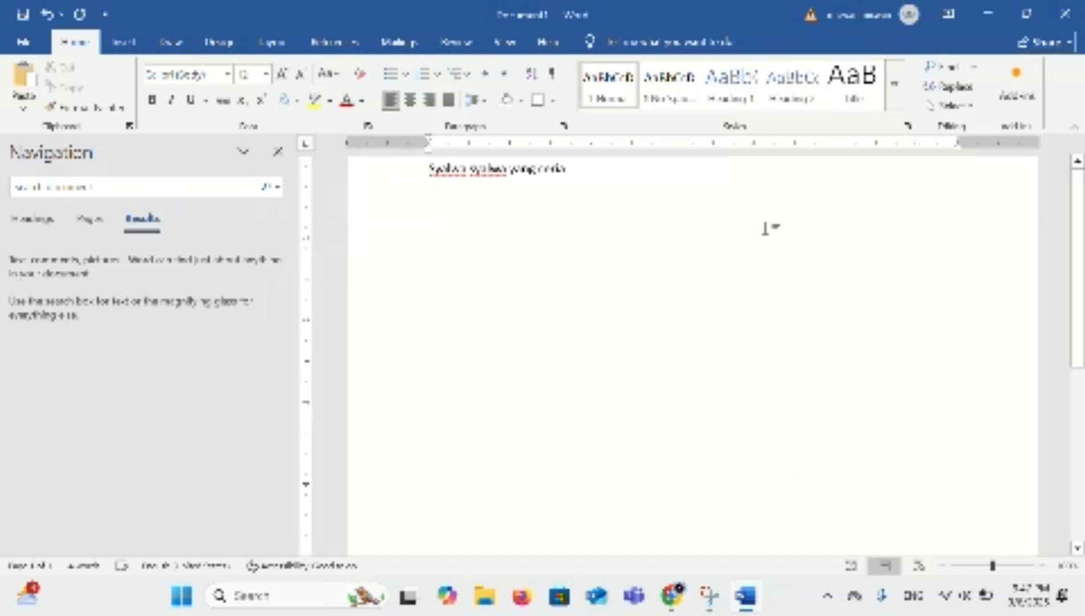
Select all text in the document and turn on the Select Objects mode
click(937, 107)
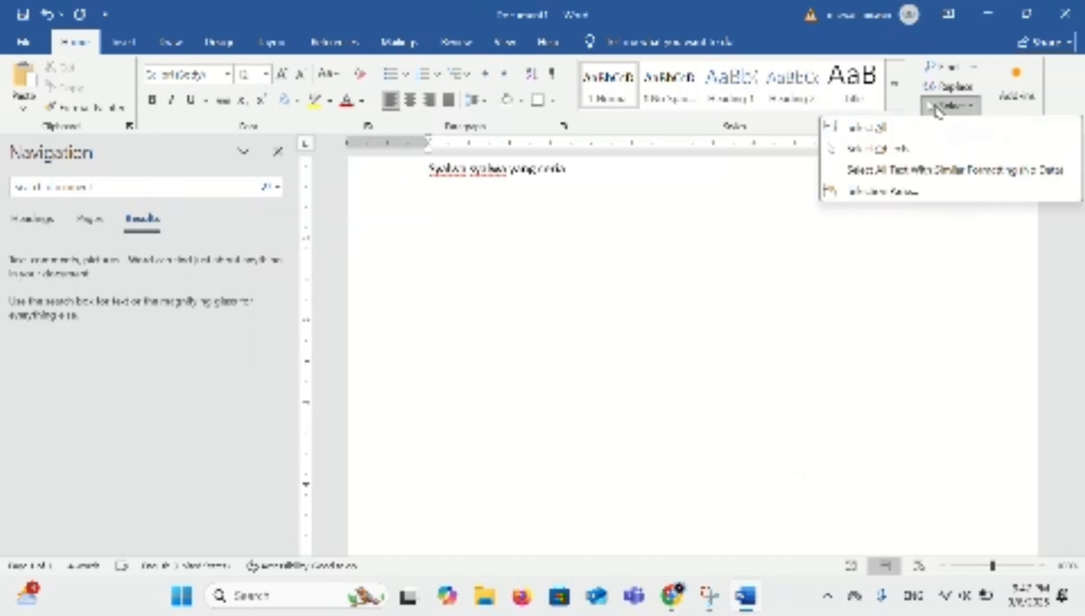
click(897, 128)
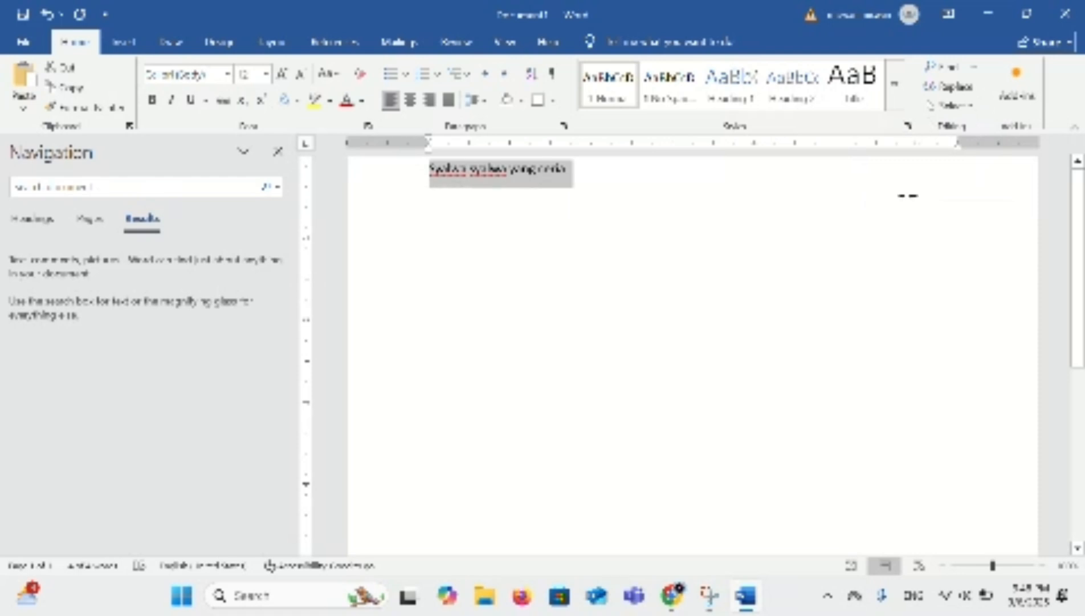
click(951, 105)
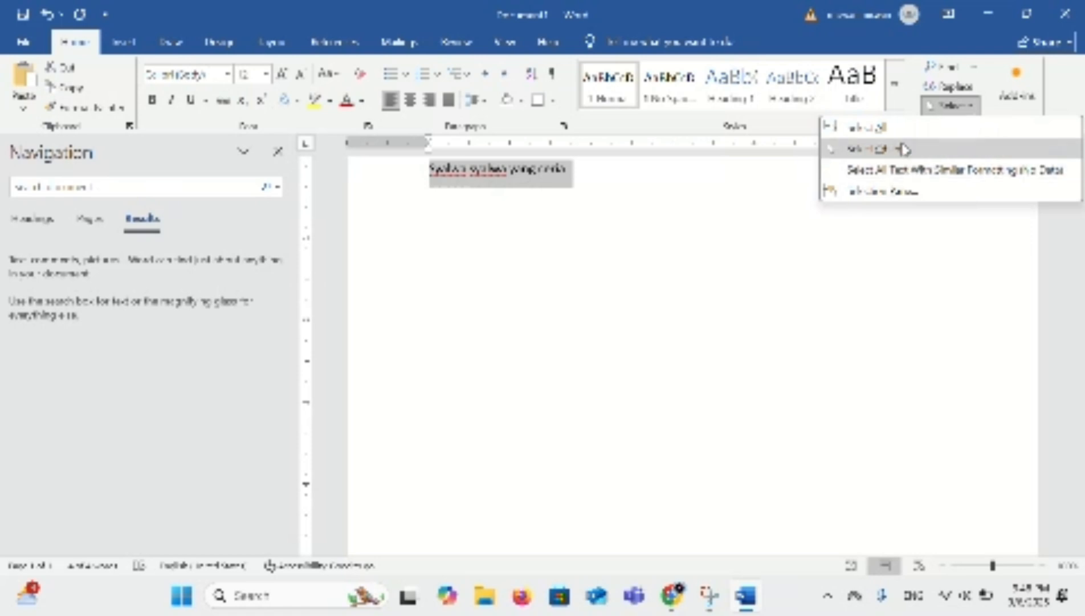
click(872, 148)
Select all text with similar formatting and show the Selection pane
click(951, 105)
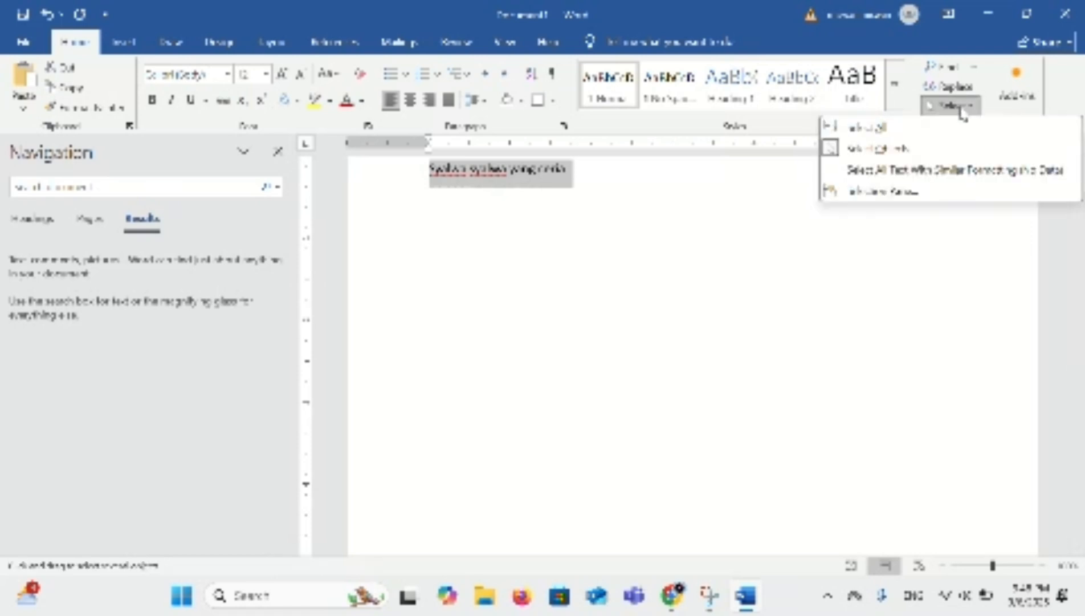
click(937, 171)
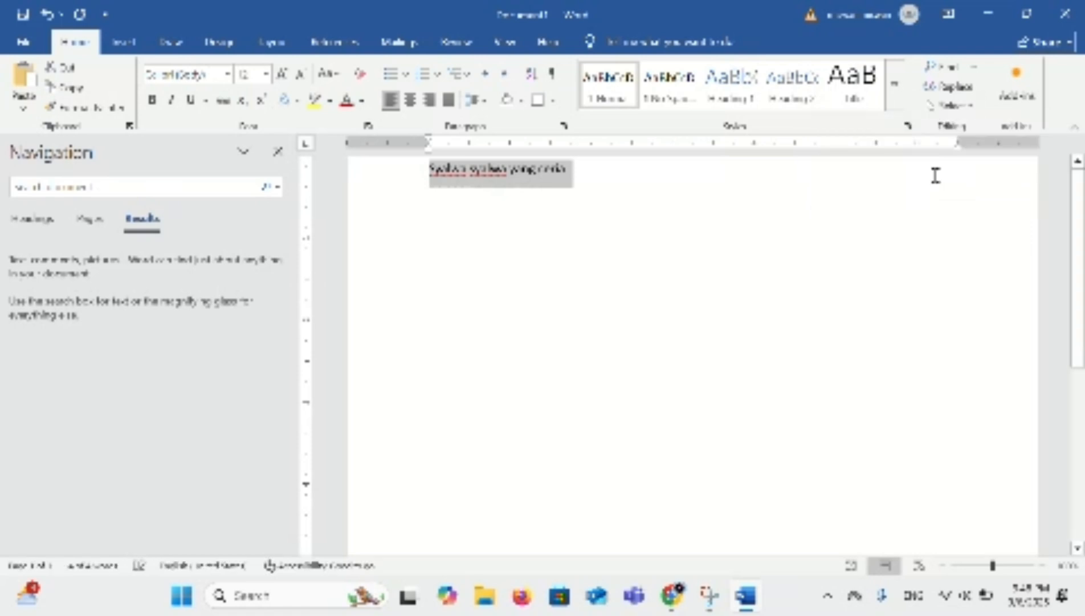
click(968, 112)
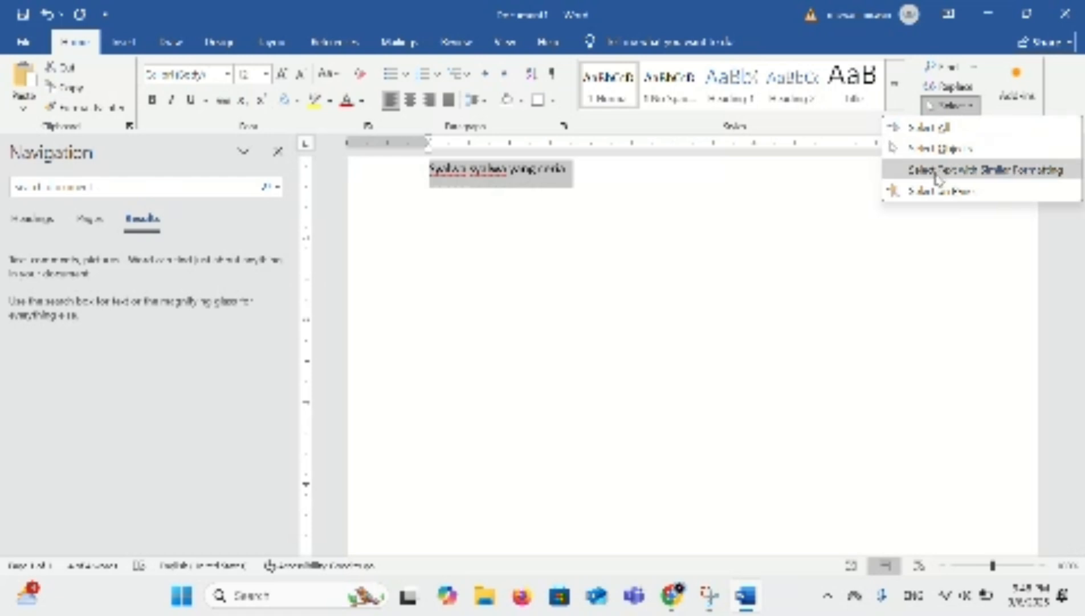
click(932, 192)
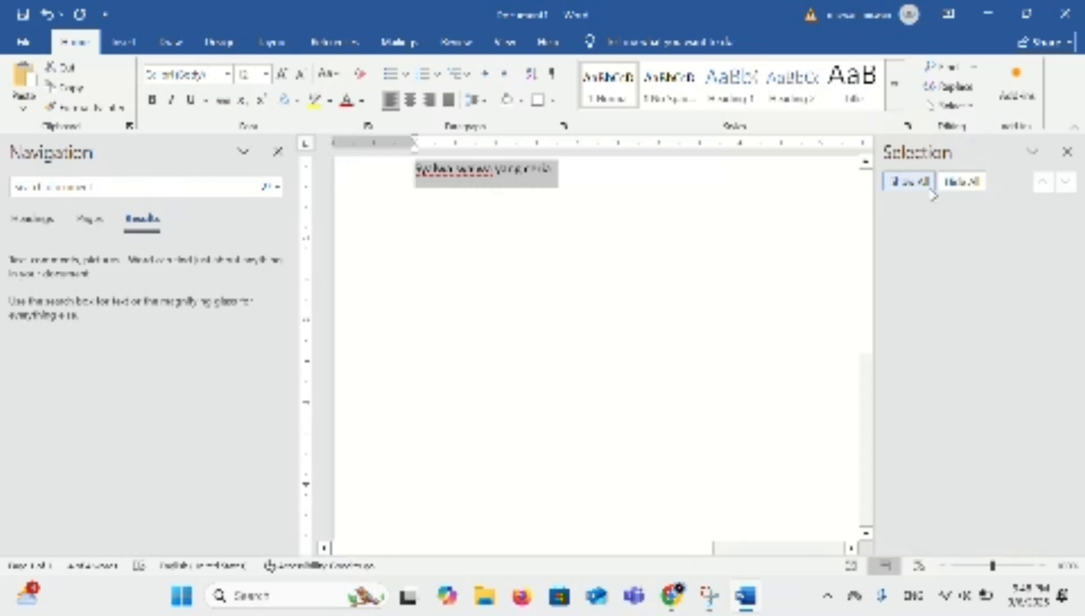
Select the entire document again and place the cursor at the end of the text line
click(952, 107)
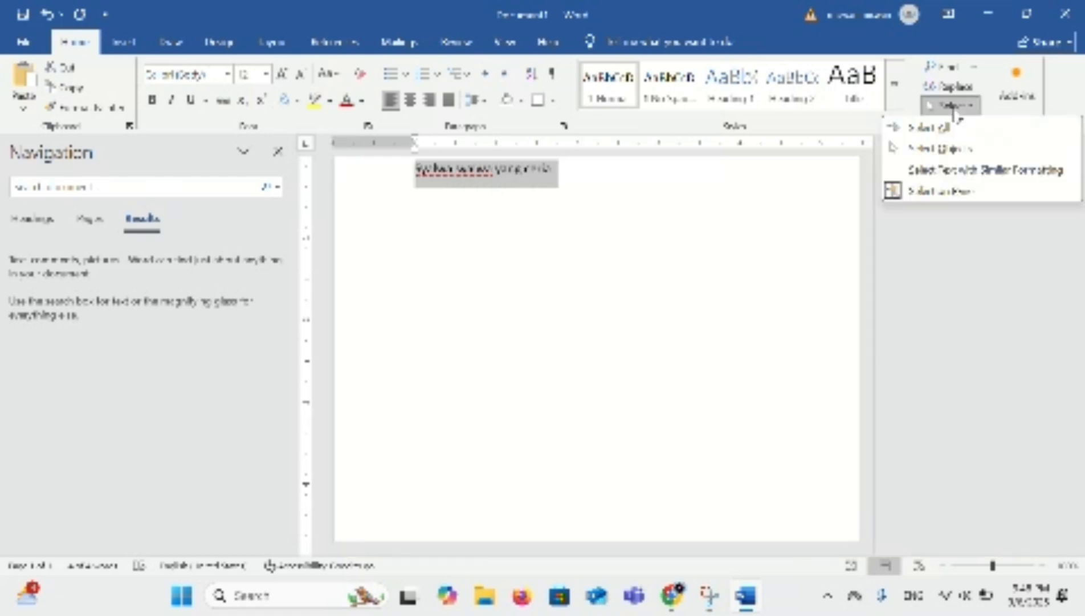
click(949, 126)
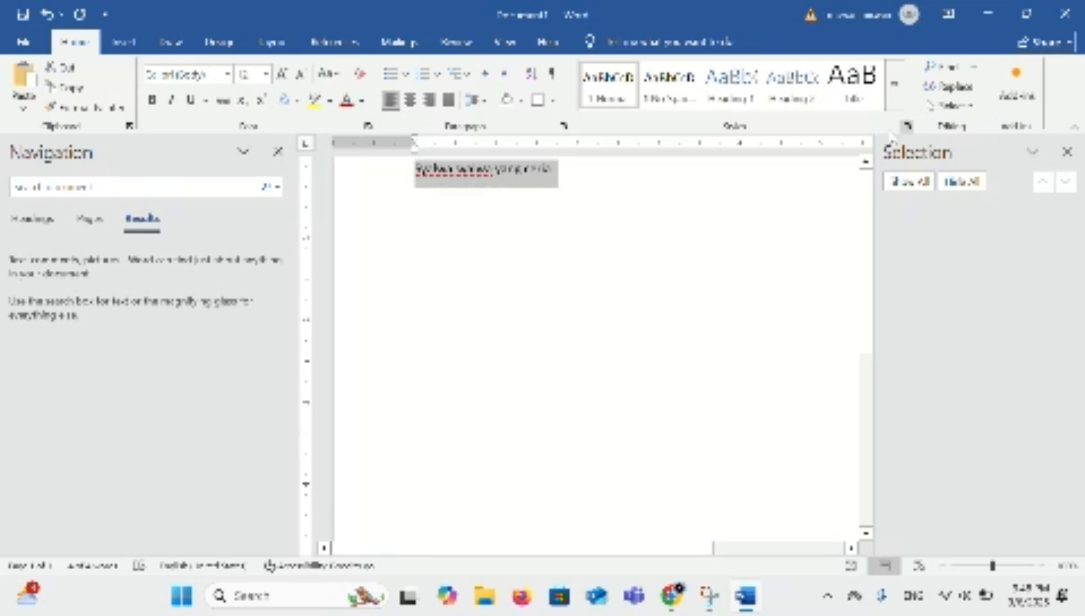
click(550, 168)
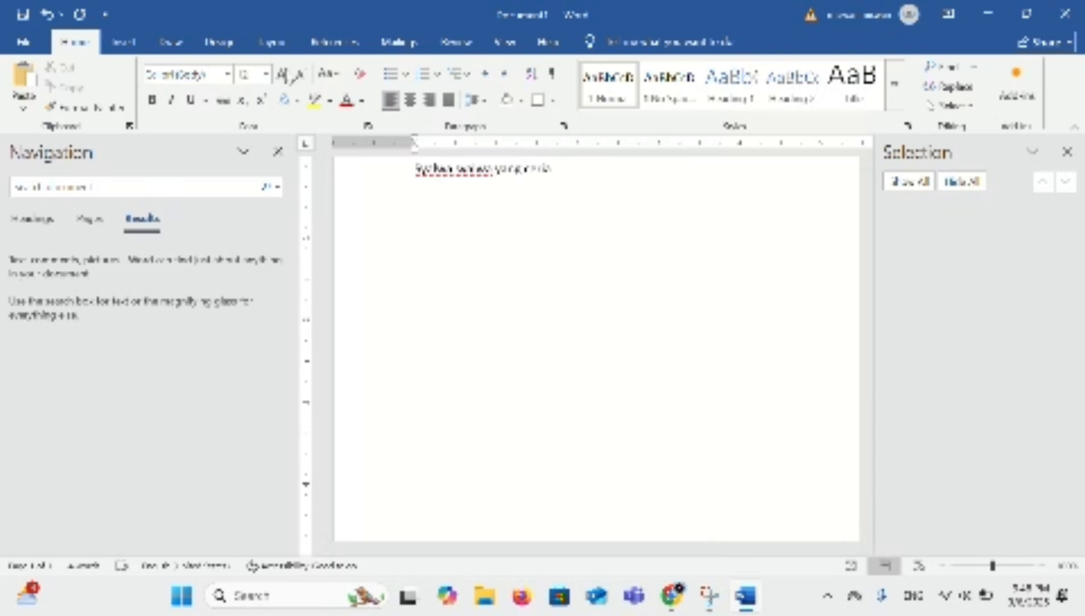
Insert the JPEG picture "download" from the Downloads folder after the text line and close the Navigation and Selection panes
click(123, 44)
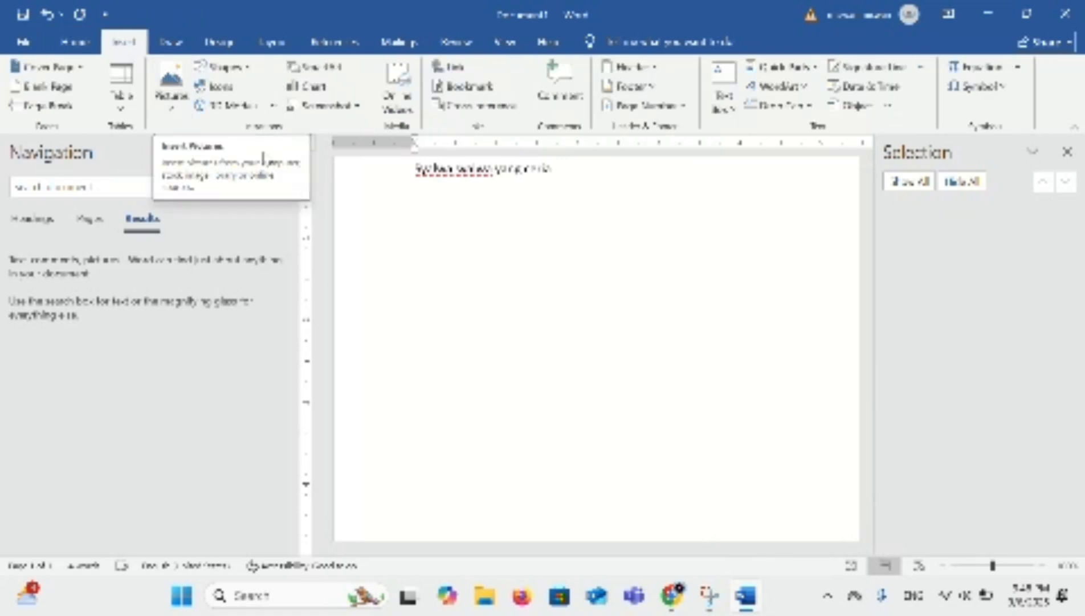
click(279, 152)
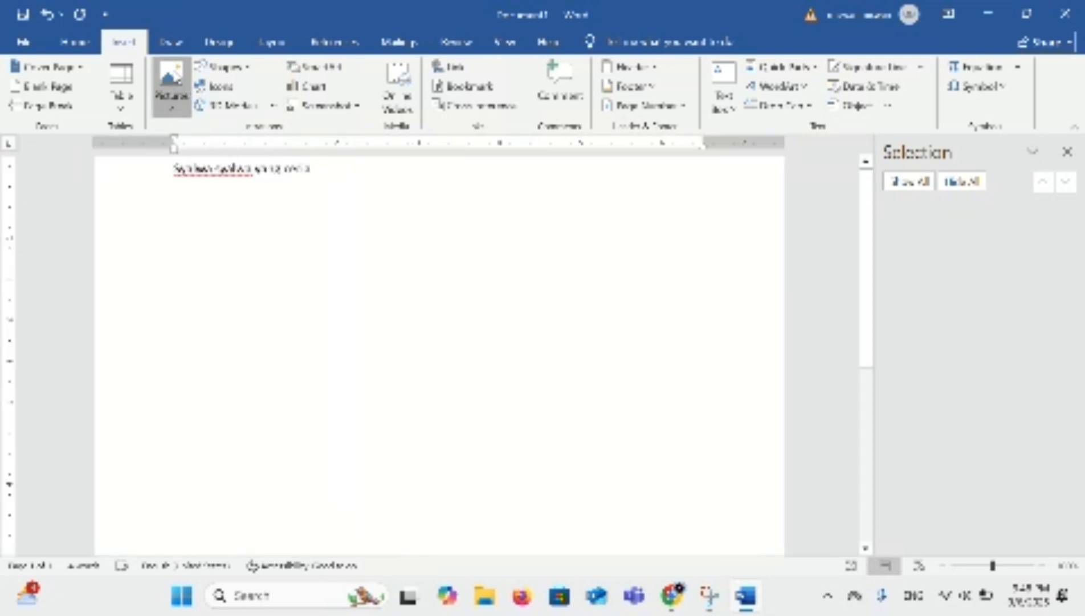
click(171, 88)
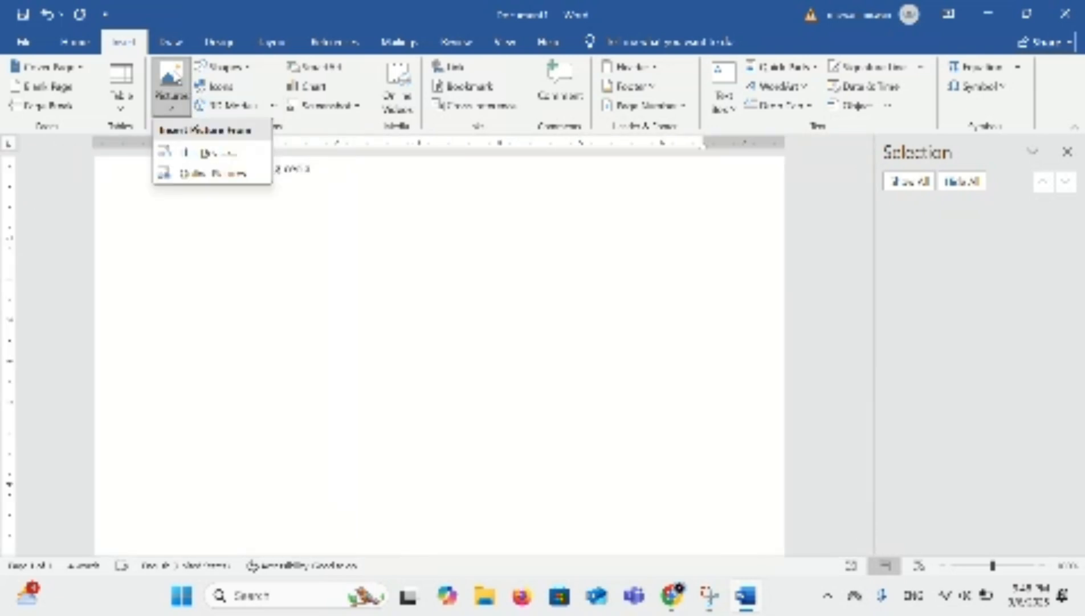
click(191, 152)
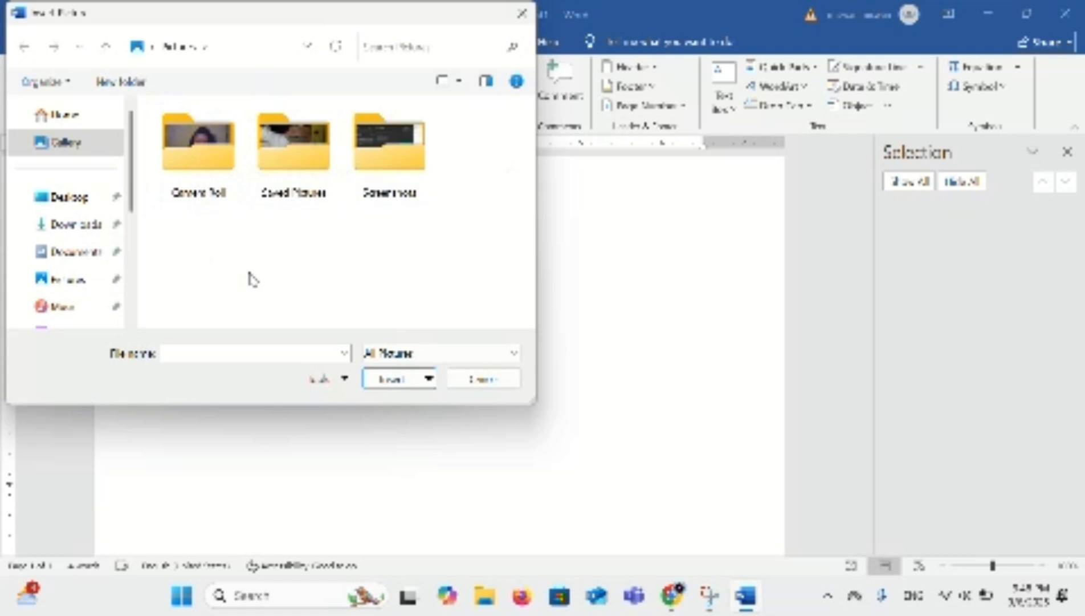
click(91, 235)
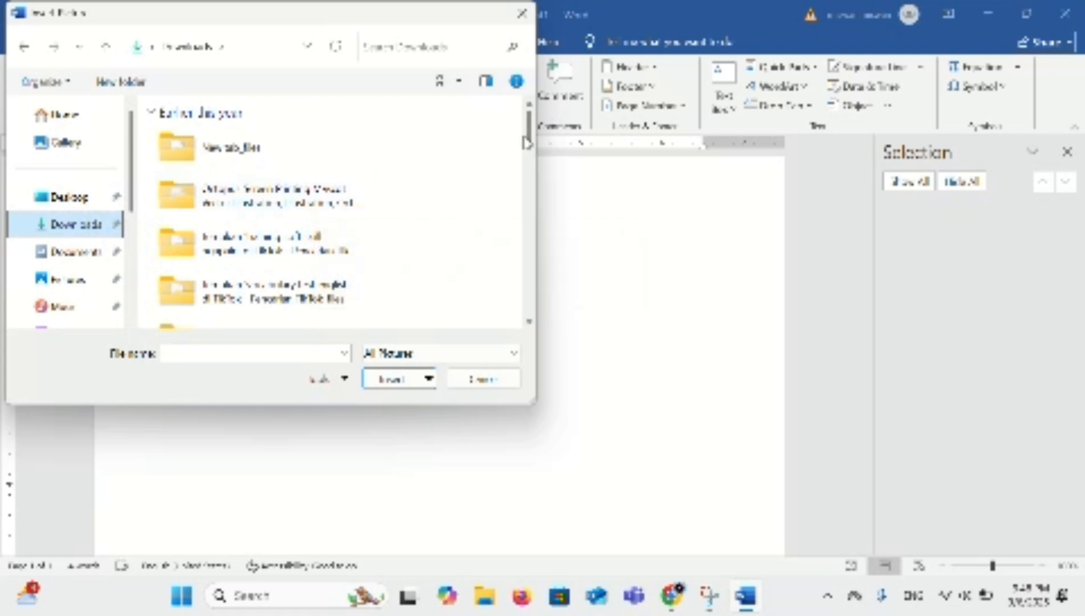
drag(528, 142, 531, 201)
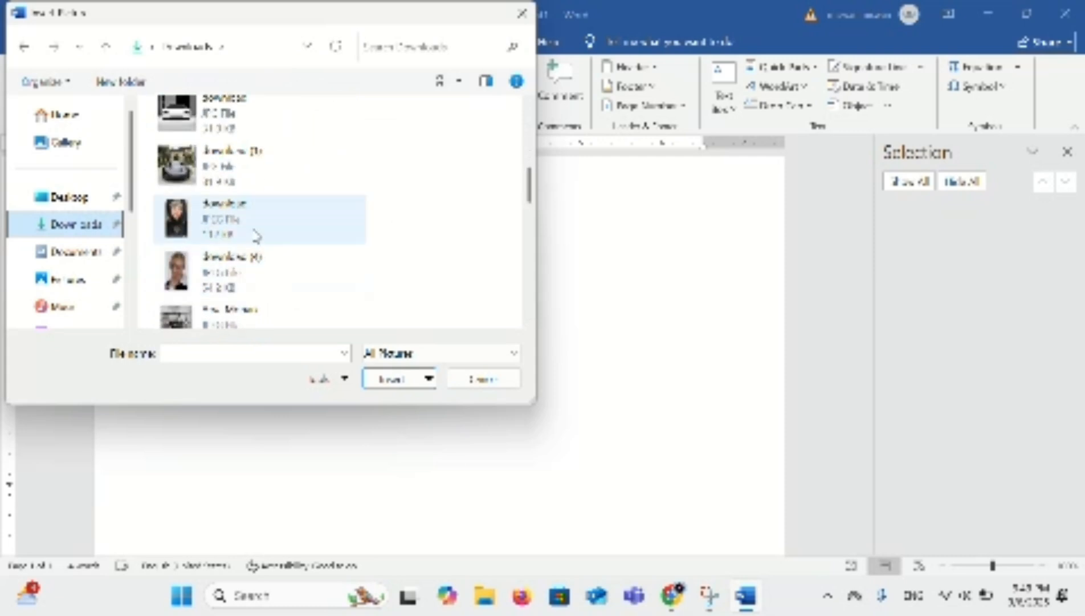
click(253, 234)
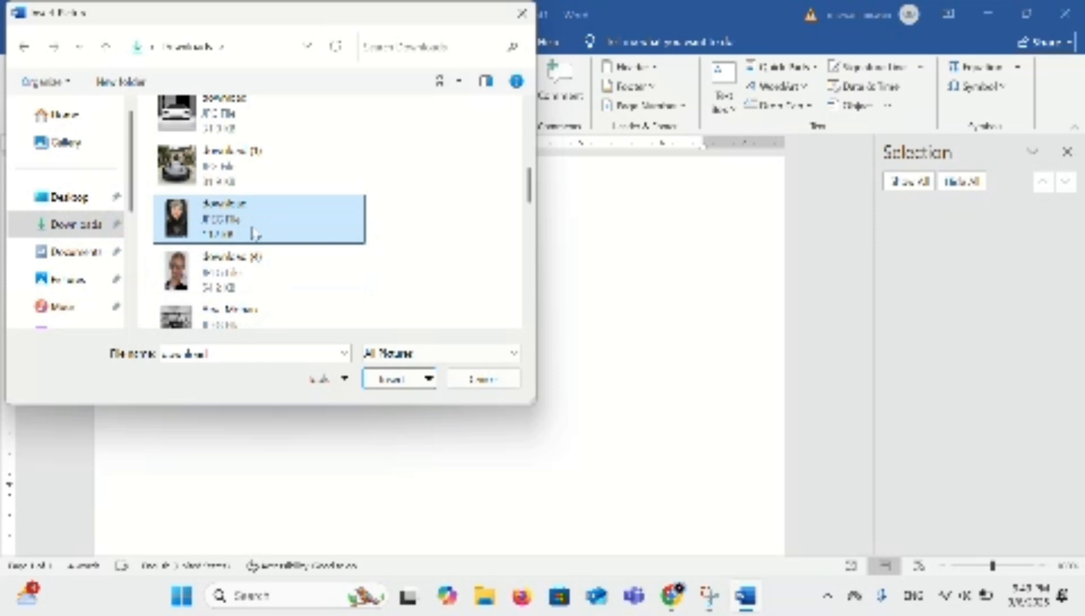
click(379, 381)
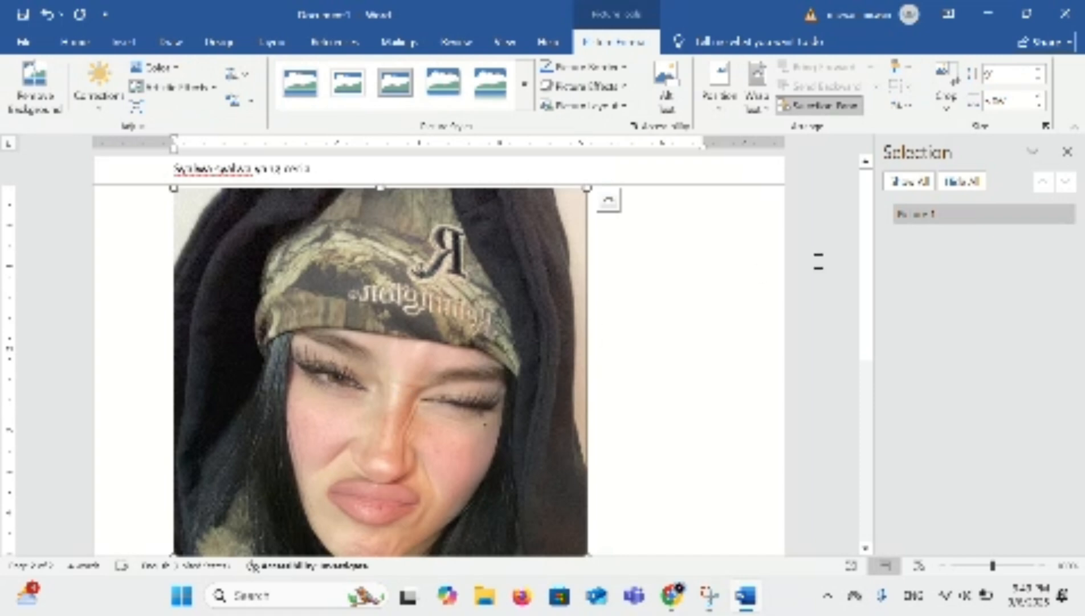
click(1068, 153)
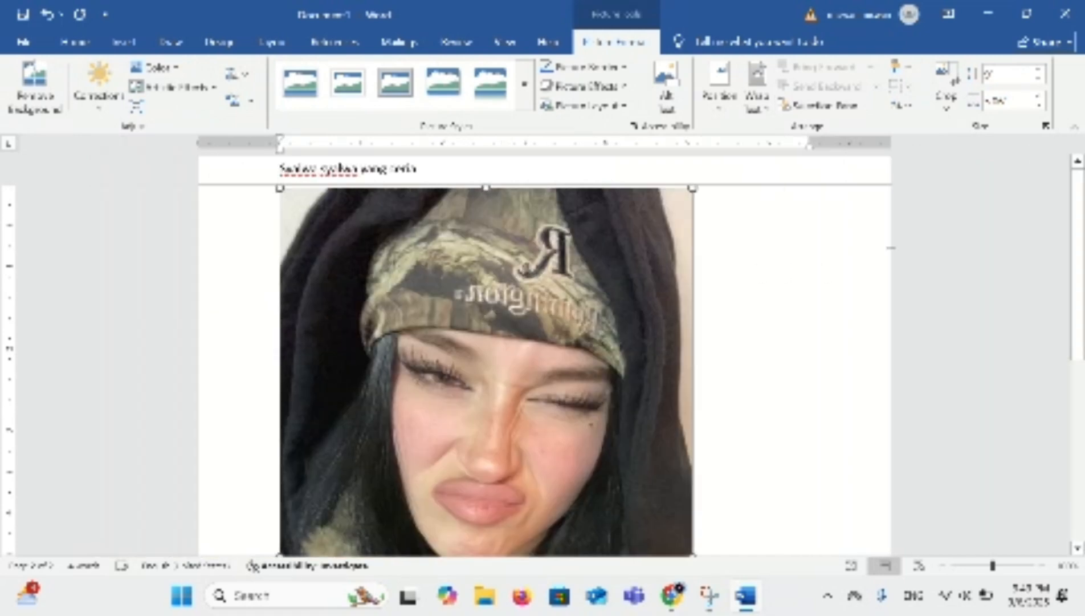
Shrink the inserted picture proportionally in two corner resizes until it is narrower than the text line
click(810, 337)
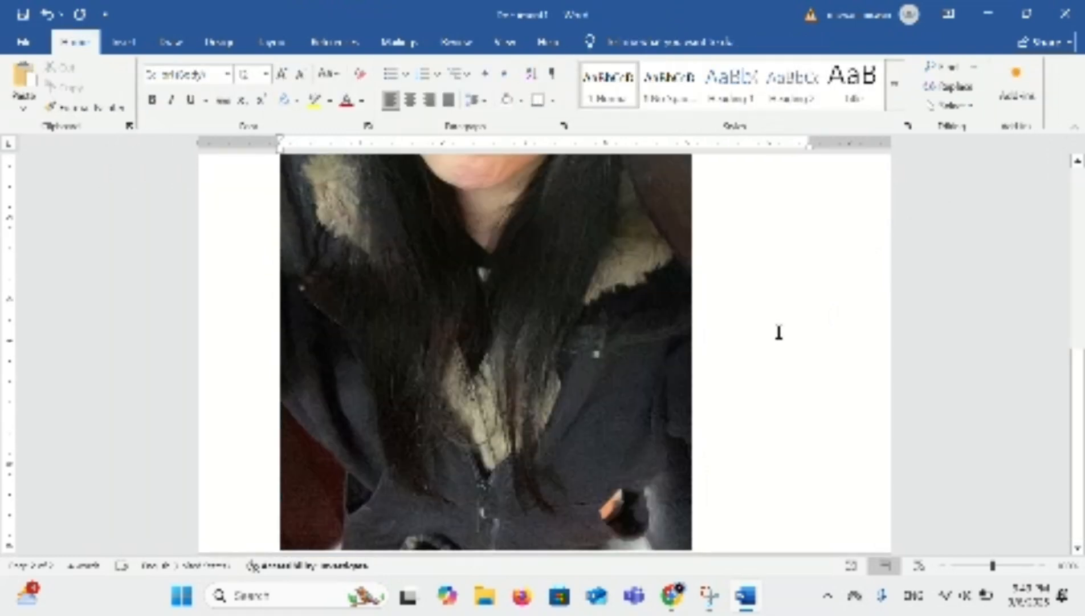
click(629, 351)
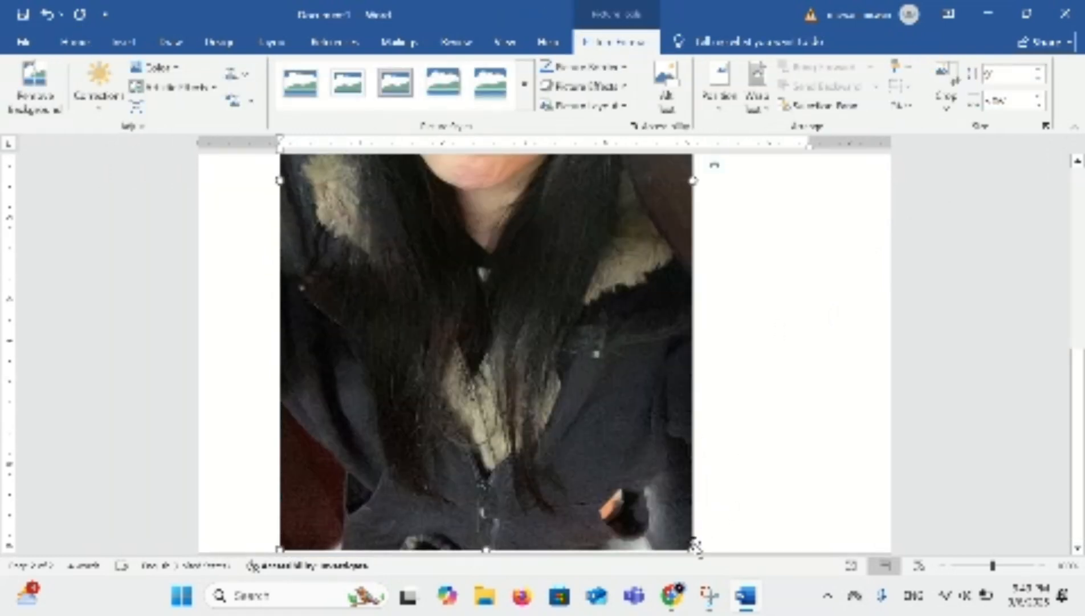
drag(693, 549, 510, 185)
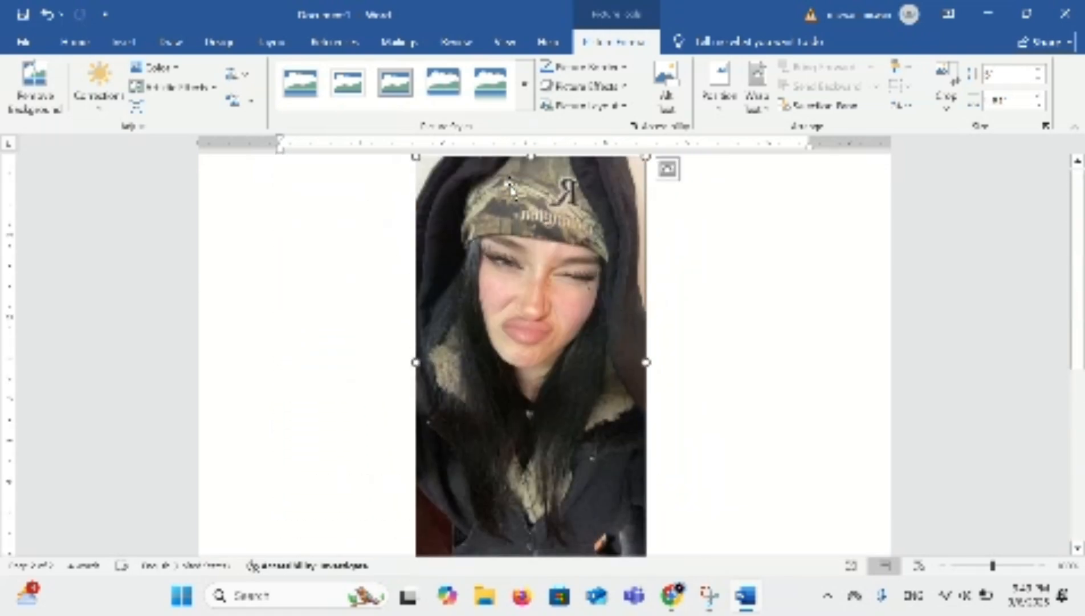
key(Escape)
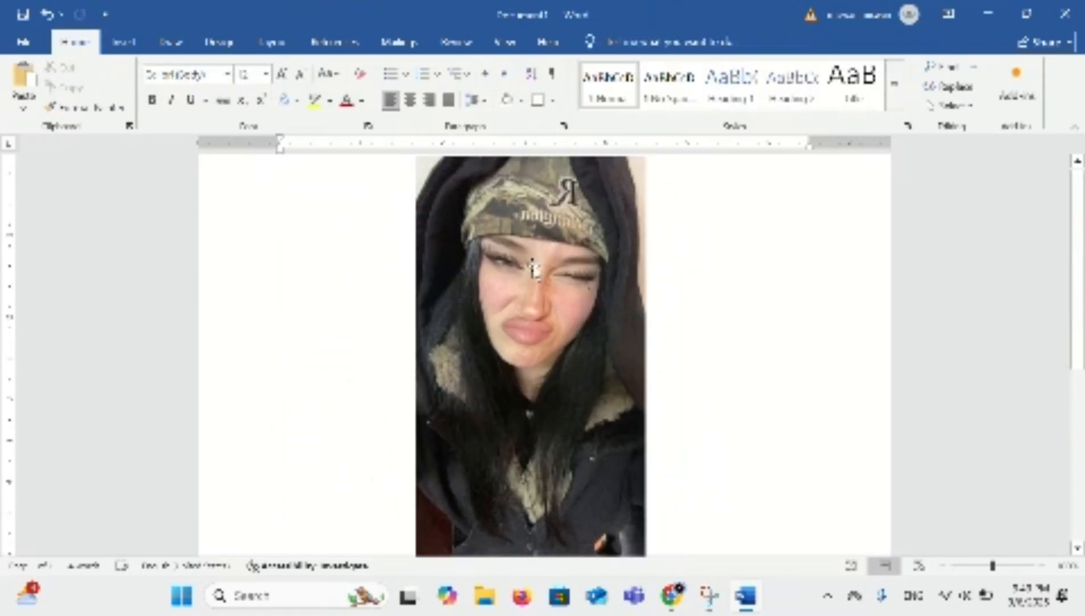
click(528, 259)
drag(648, 158, 405, 352)
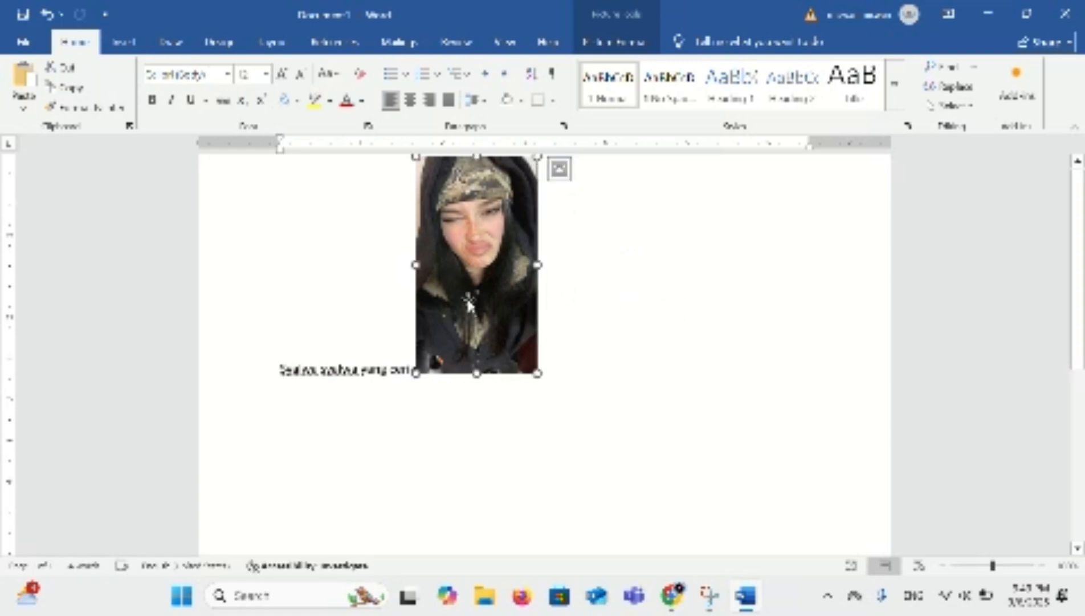
Move the inline picture in front of the text line and back to the end of the line
drag(467, 302, 626, 285)
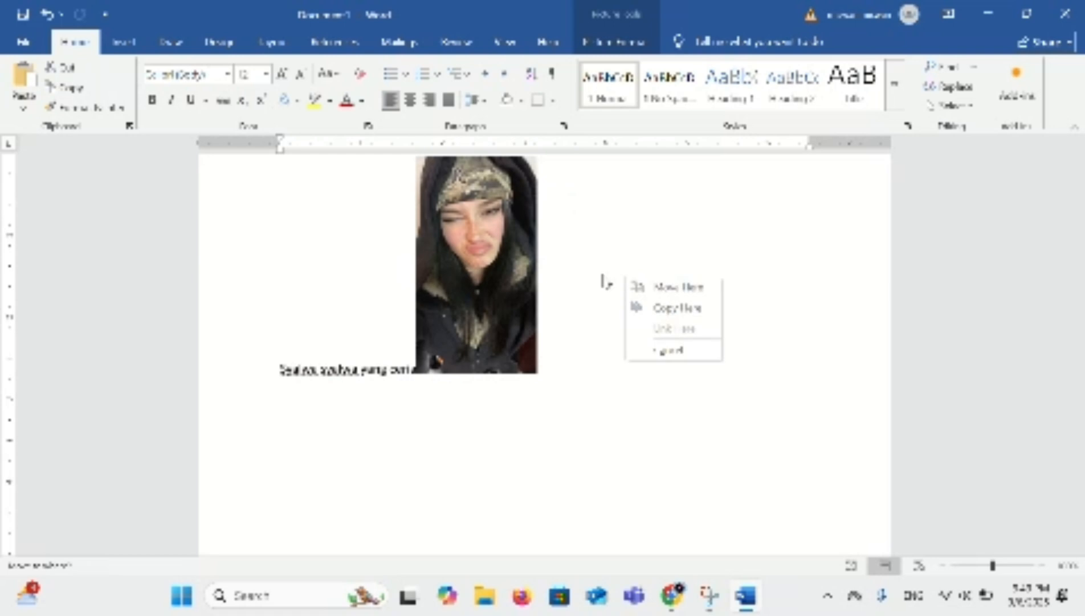
drag(486, 254, 240, 242)
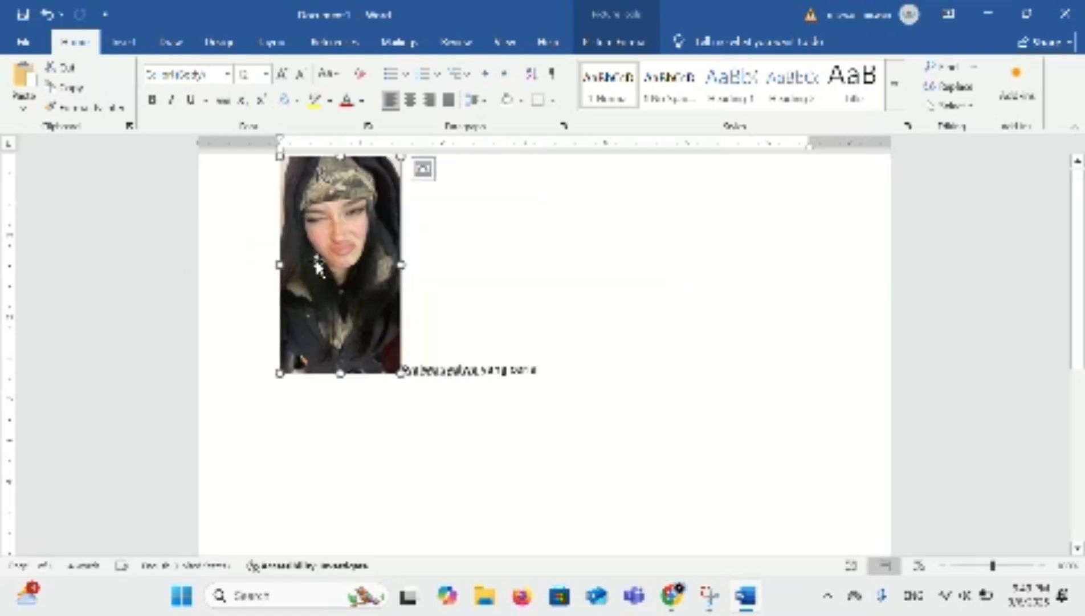
drag(326, 264, 709, 229)
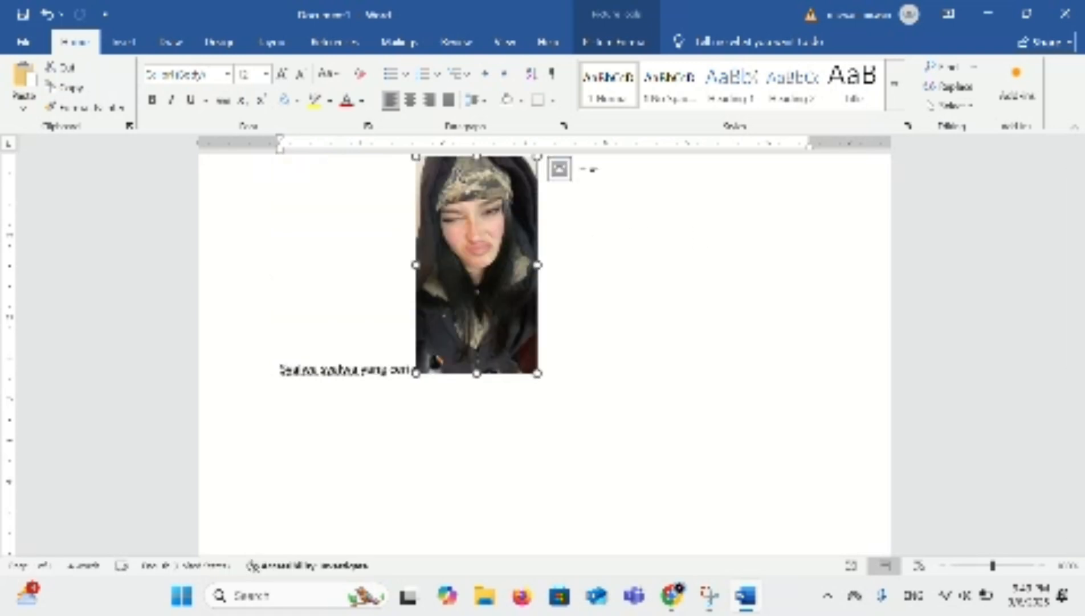
Set the picture's text wrapping to Tight and reposition it between the first and second words of the text line
click(563, 170)
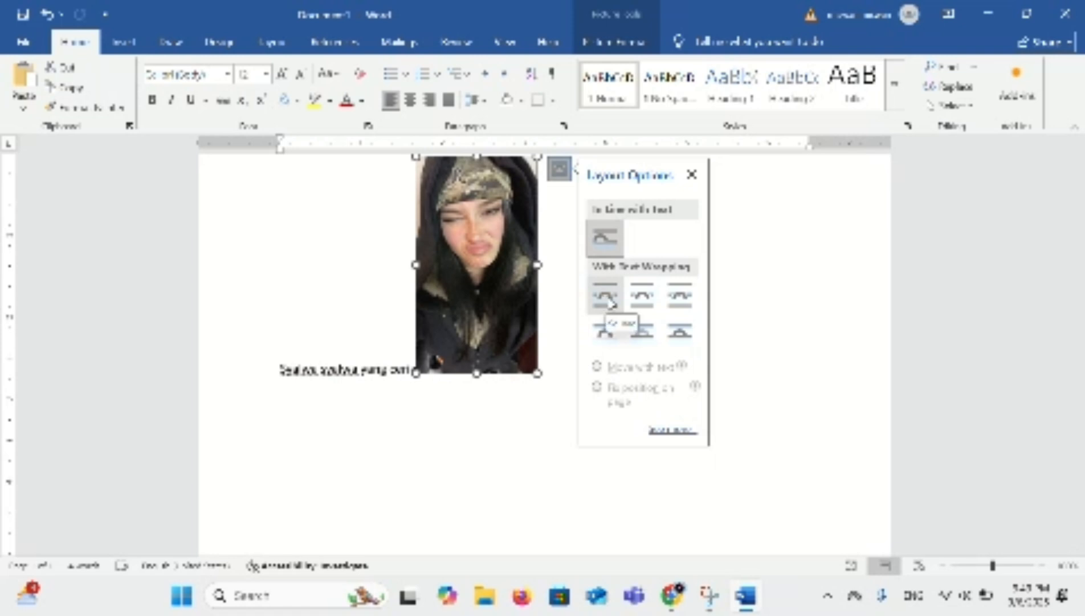
click(641, 298)
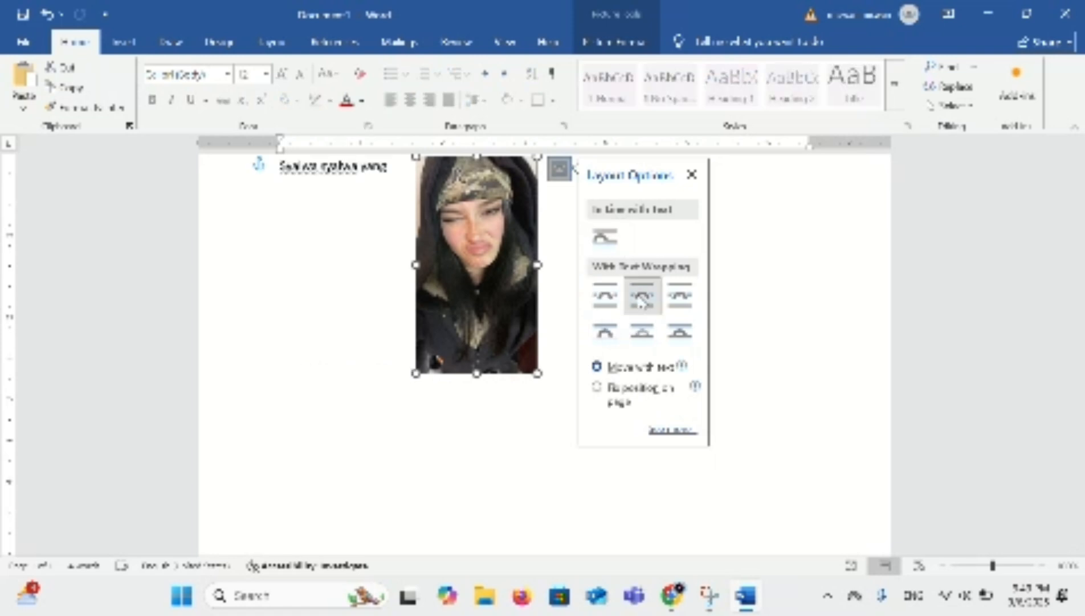
click(466, 263)
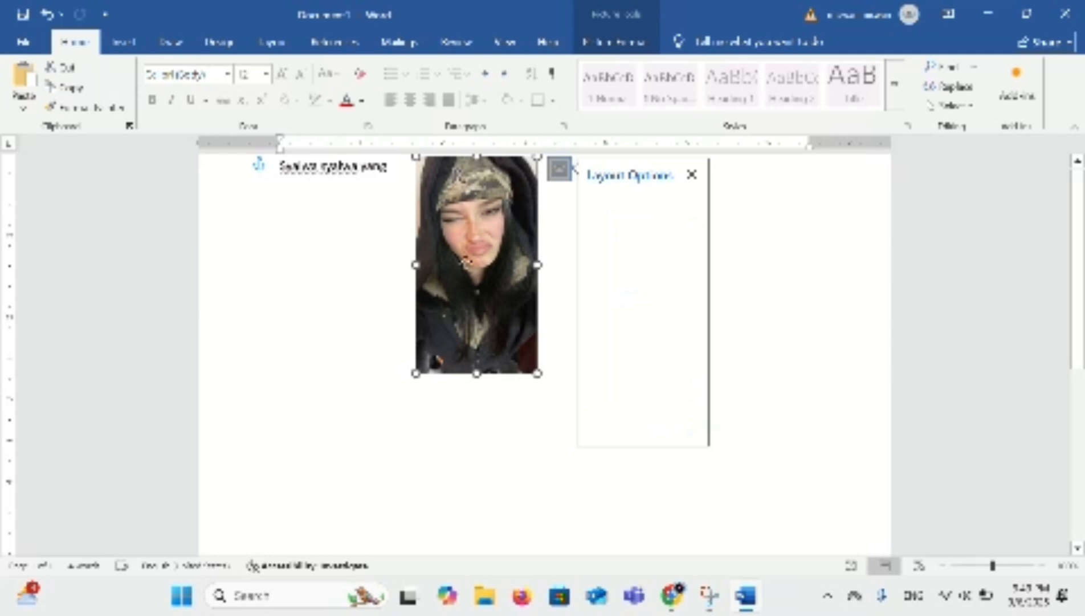
drag(467, 262, 358, 290)
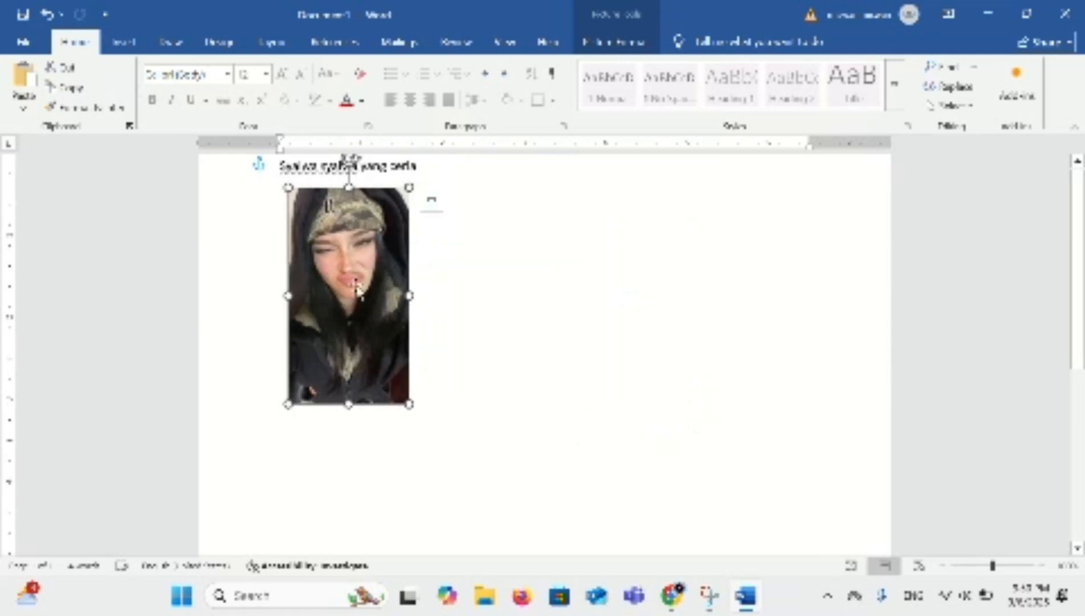
drag(364, 243, 363, 239)
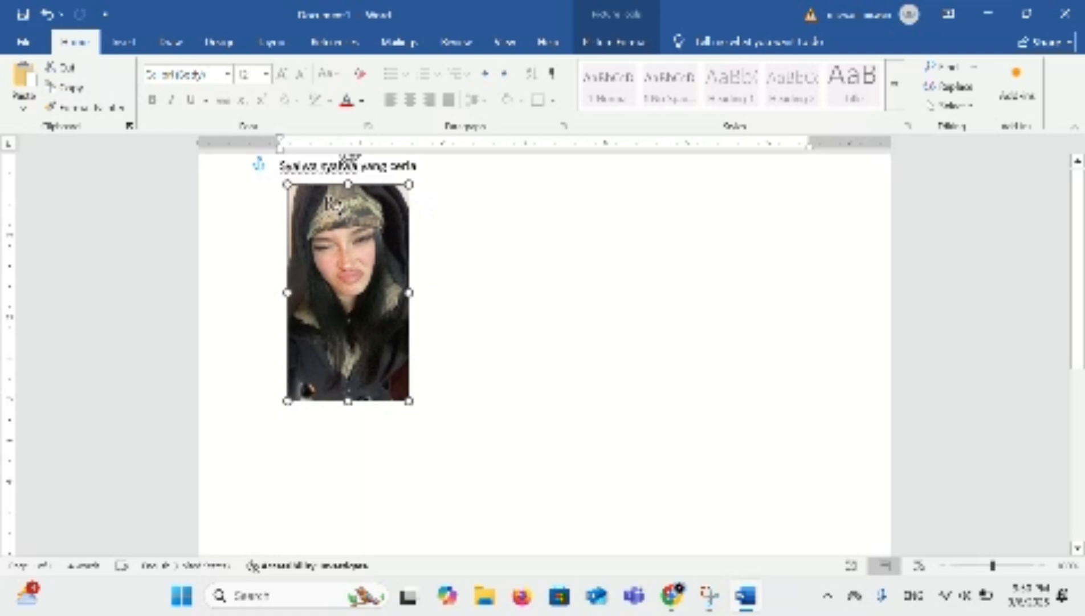
drag(331, 203, 401, 186)
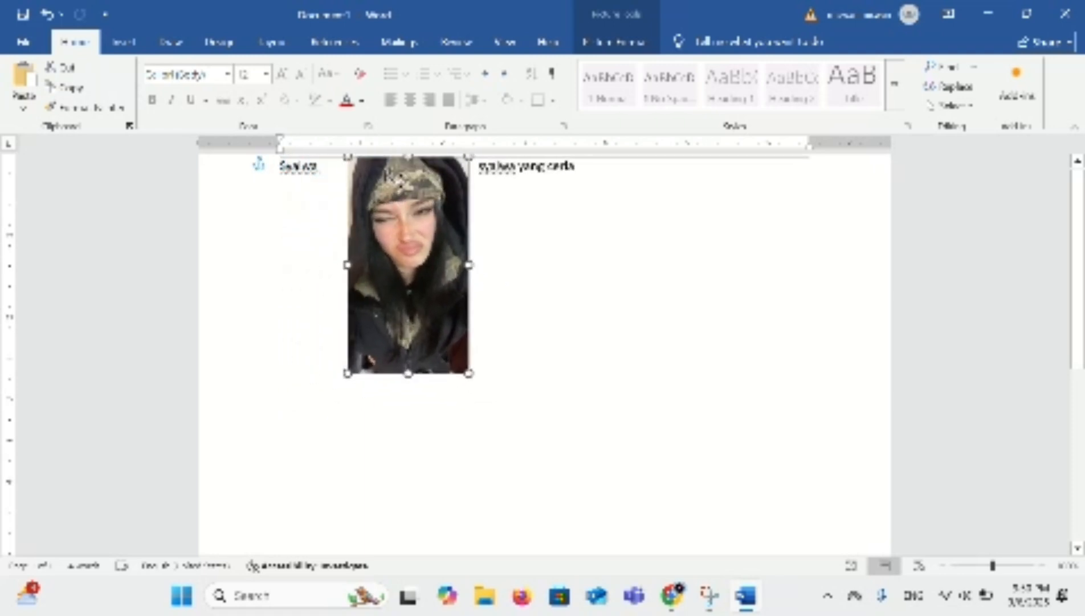
Delete the wrapped picture from the document
click(538, 265)
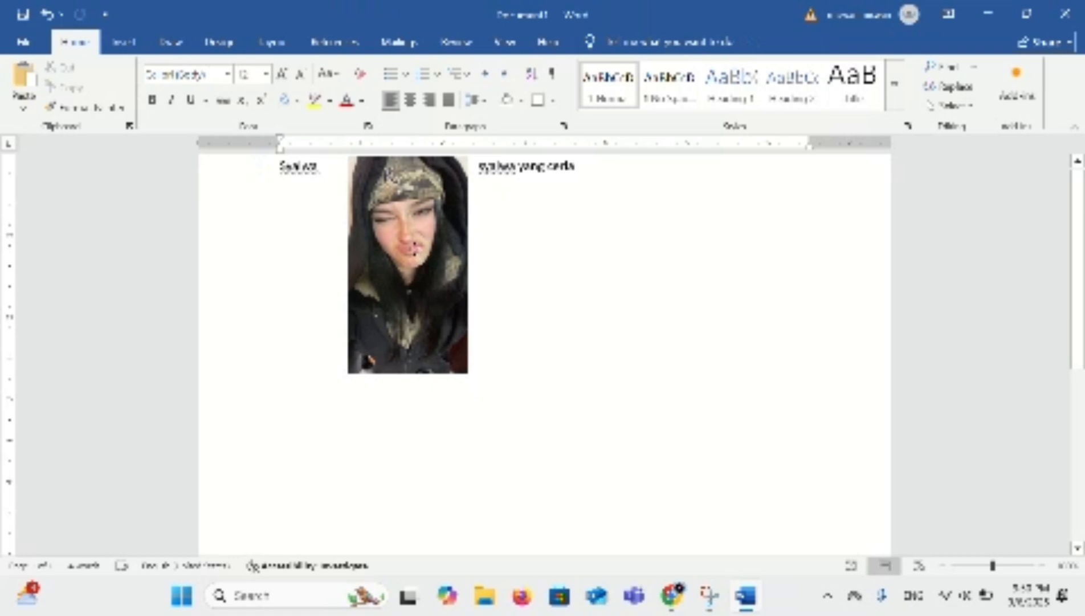
click(415, 252)
key(Delete)
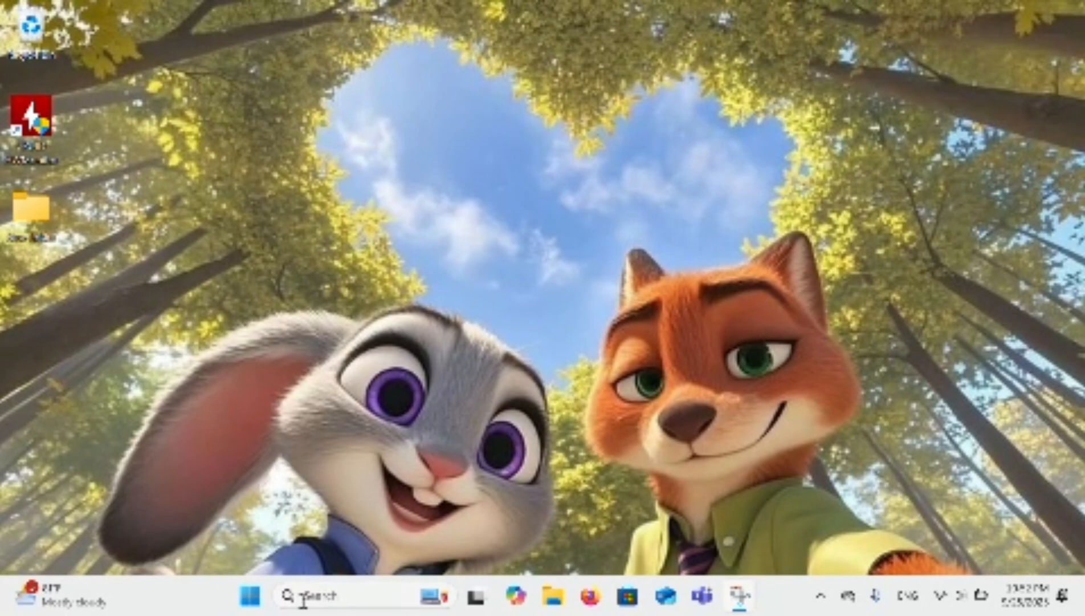
Start Word and create a new blank document
click(251, 596)
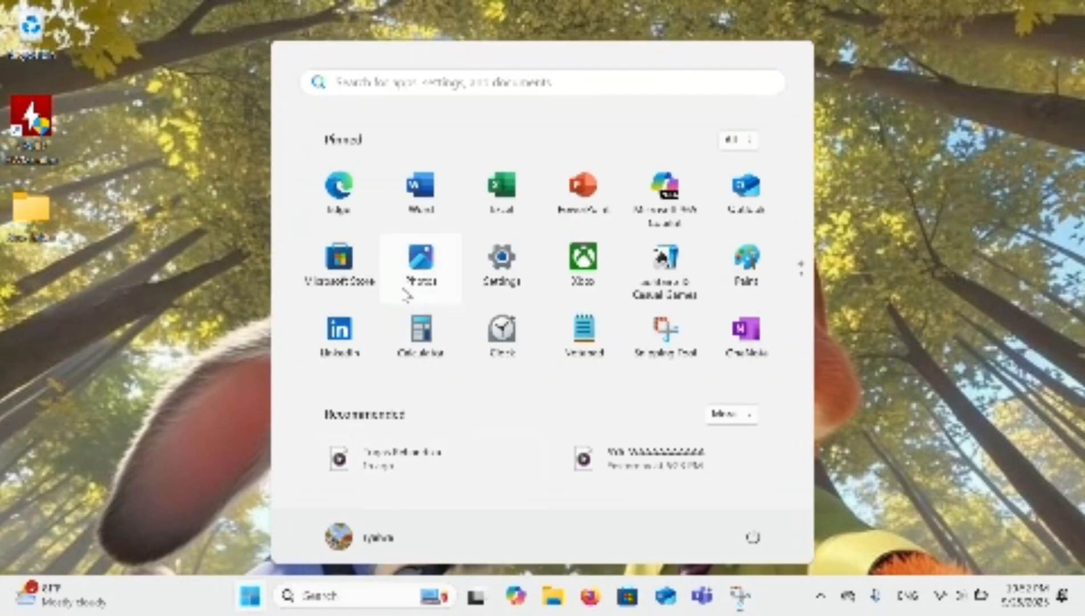
click(419, 206)
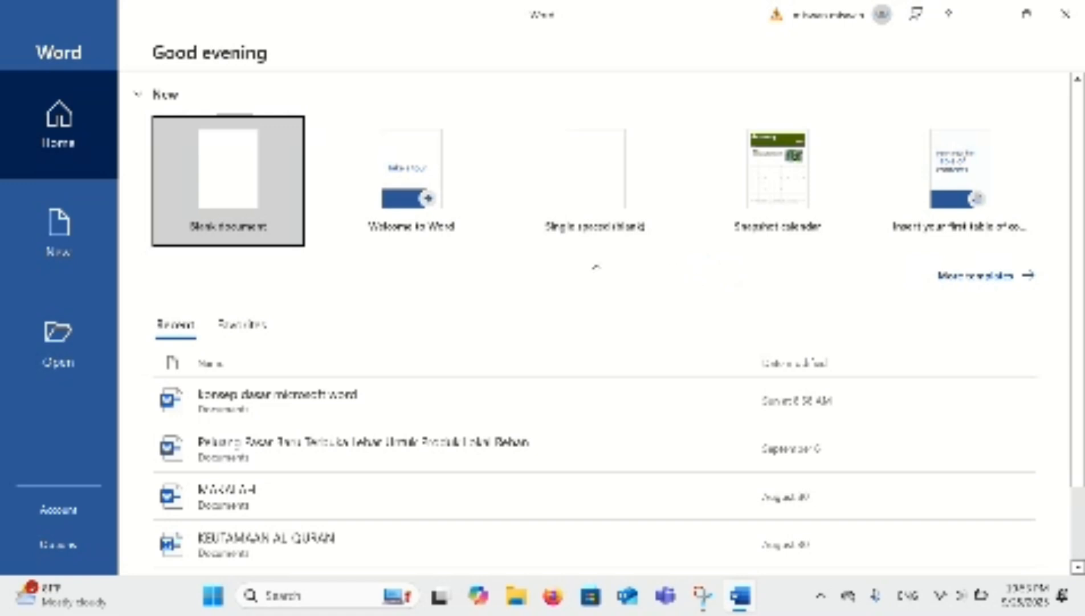
click(248, 179)
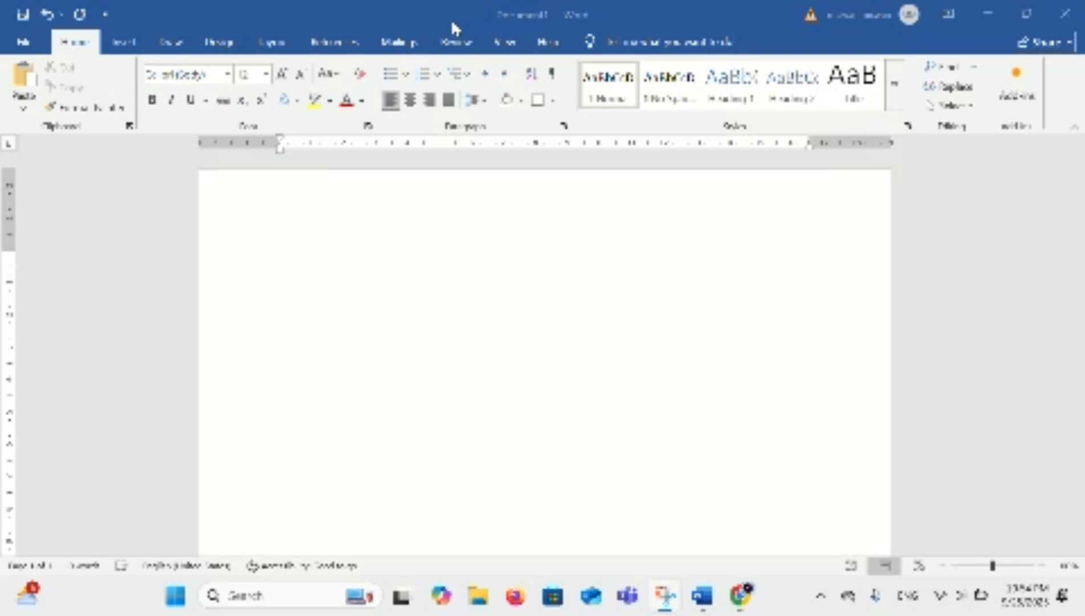
Paste the paragraph beginning "Dokumen privat adalah dokumen yang berisi surat atau arsip" and ending "dan surat berharga." into the blank document
click(359, 249)
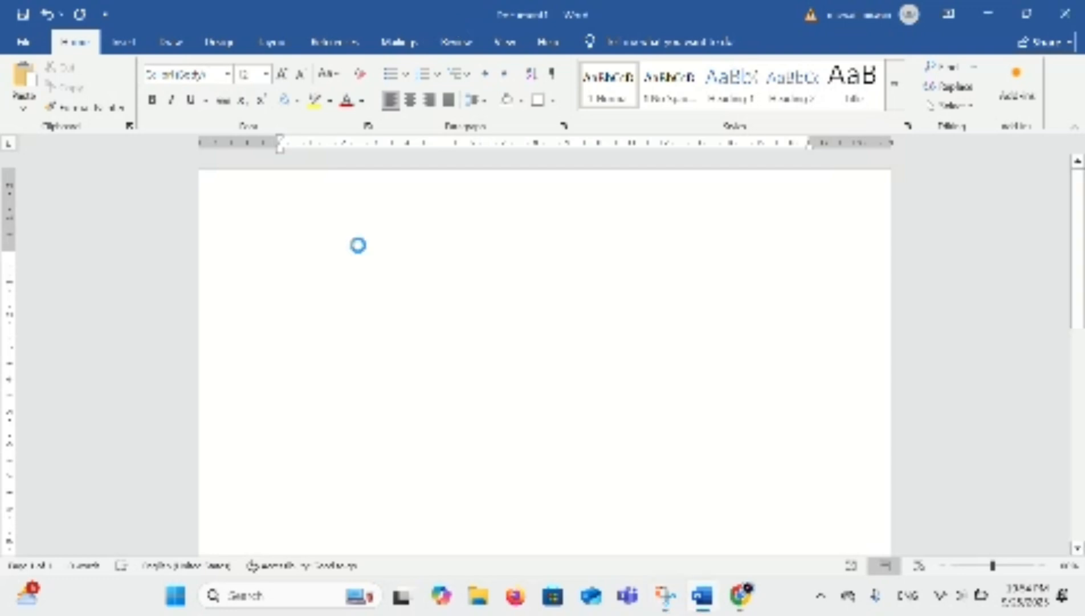
text(Dokumen pribadi adalah dokumen yang berisi surat atau data yang disimpan dalam sistem kearsipan, seperti surat dinas, surat niaga, atau laporan, yang memiliki kepentingan bagi perorangan atau organisasi dan bersifat internal (bukan untuk konsumsi publik). Contohnya meliputi KTP, SIM, akta kelahiran, ijazah, buku nikah, dan surat berharga.)
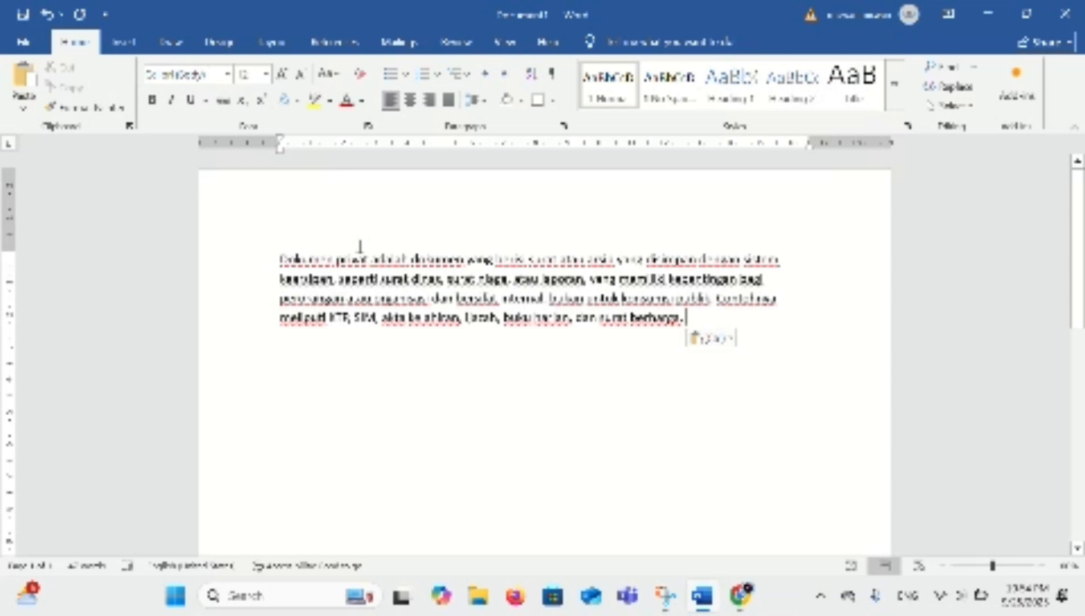
drag(360, 246, 303, 437)
click(304, 437)
drag(279, 261, 566, 310)
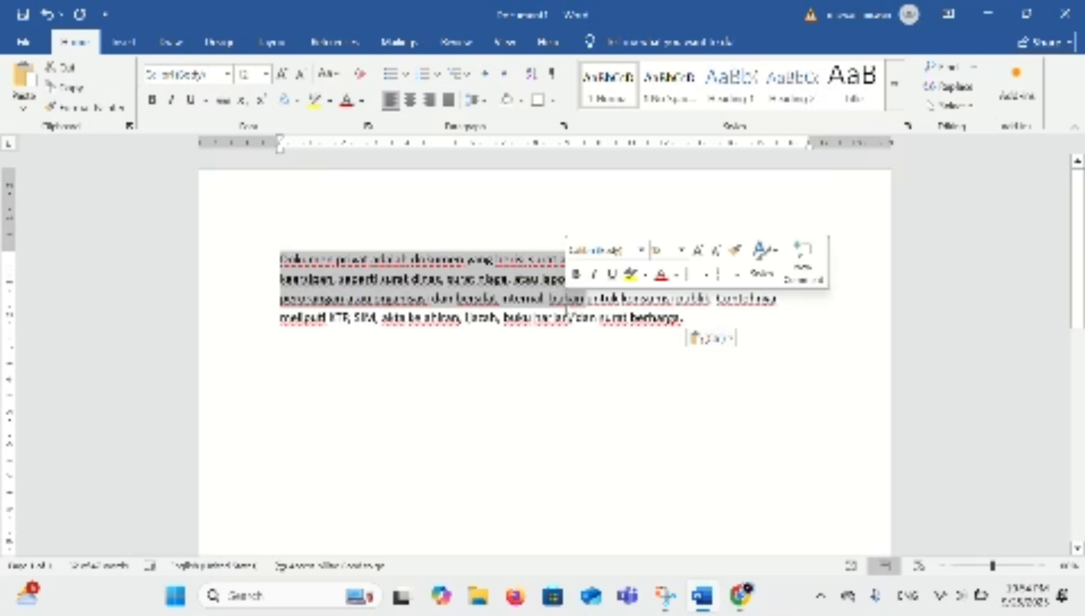
drag(546, 367, 681, 342)
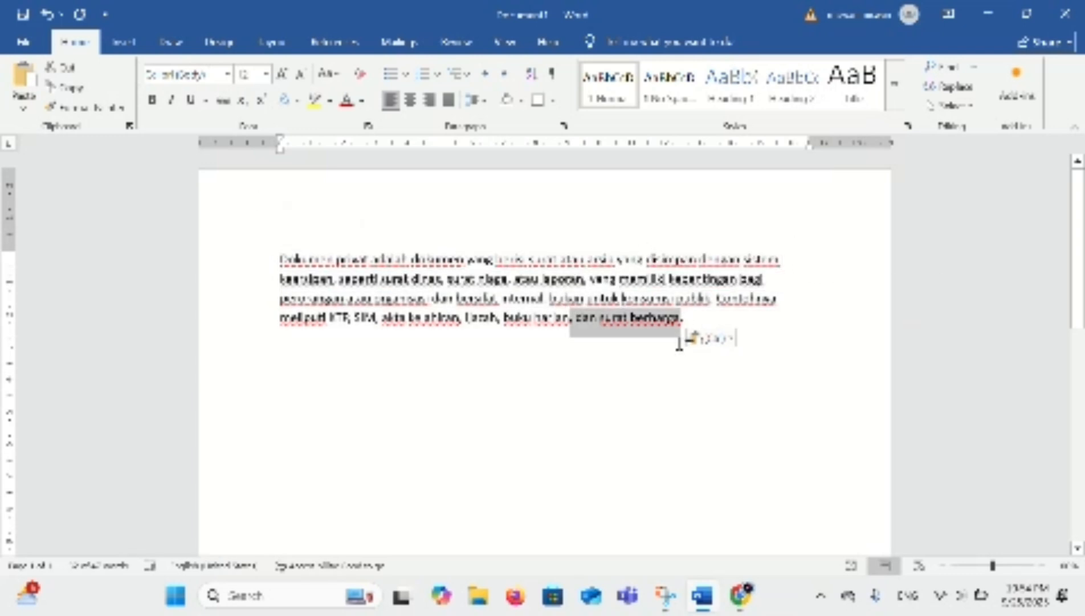
click(680, 343)
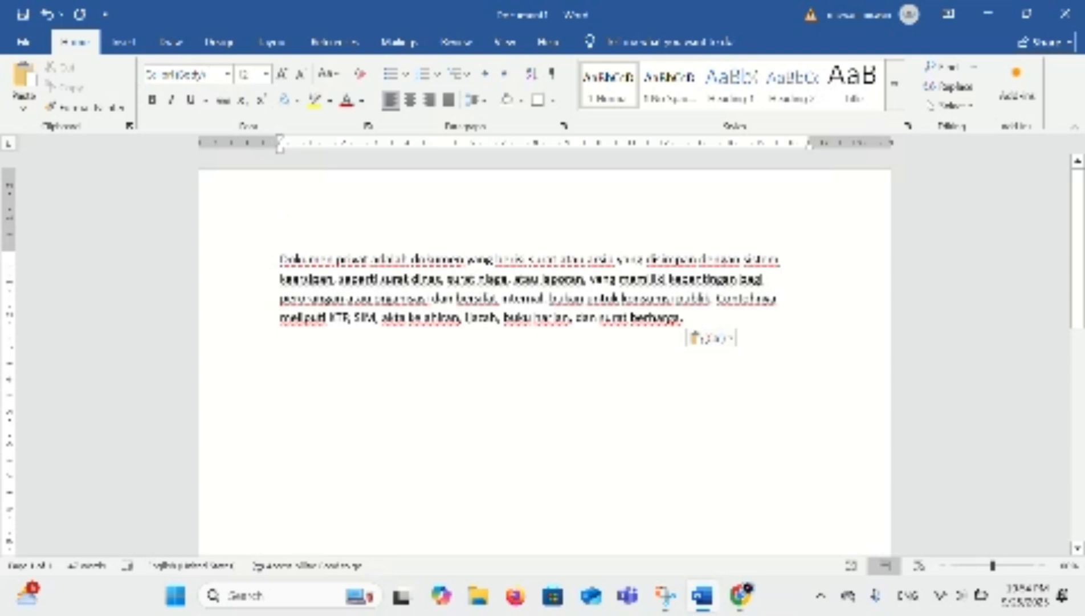
Select the whole pasted paragraph, change its font to Arial and clear the selection
key(ctrl+a)
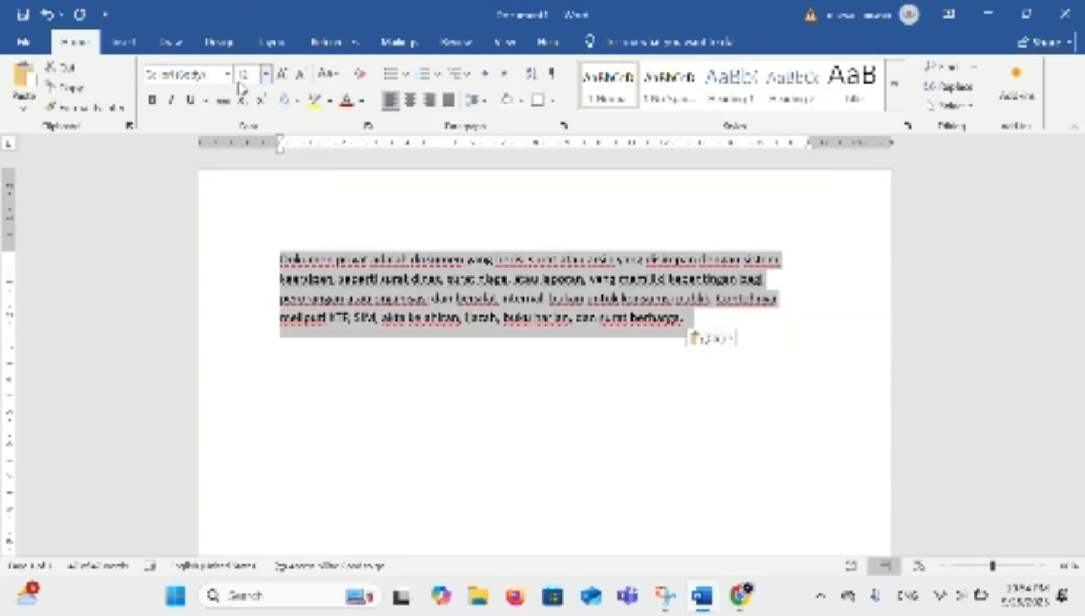
click(228, 74)
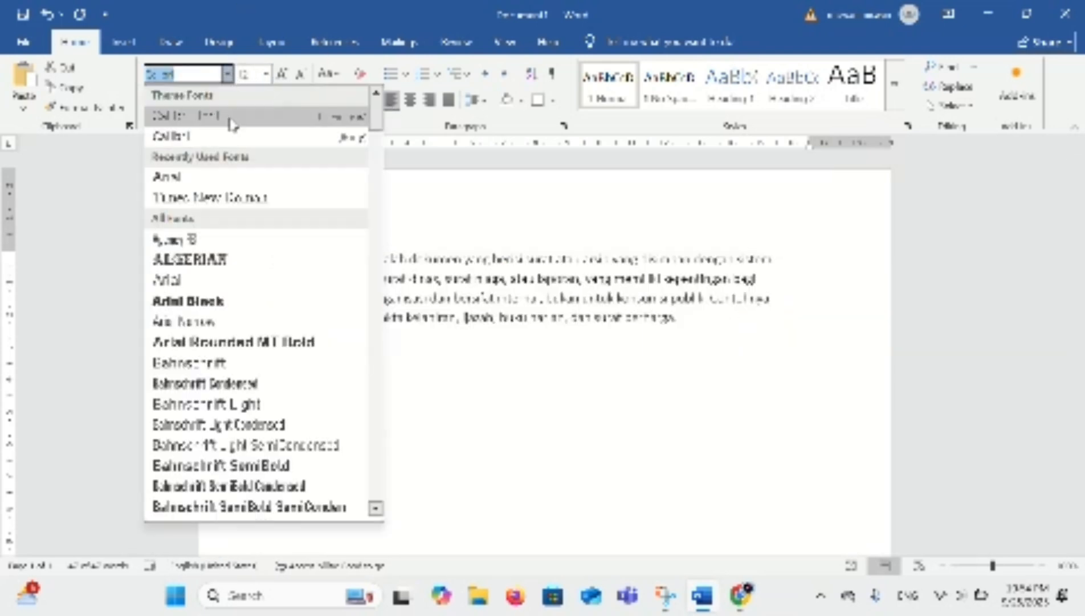
click(226, 181)
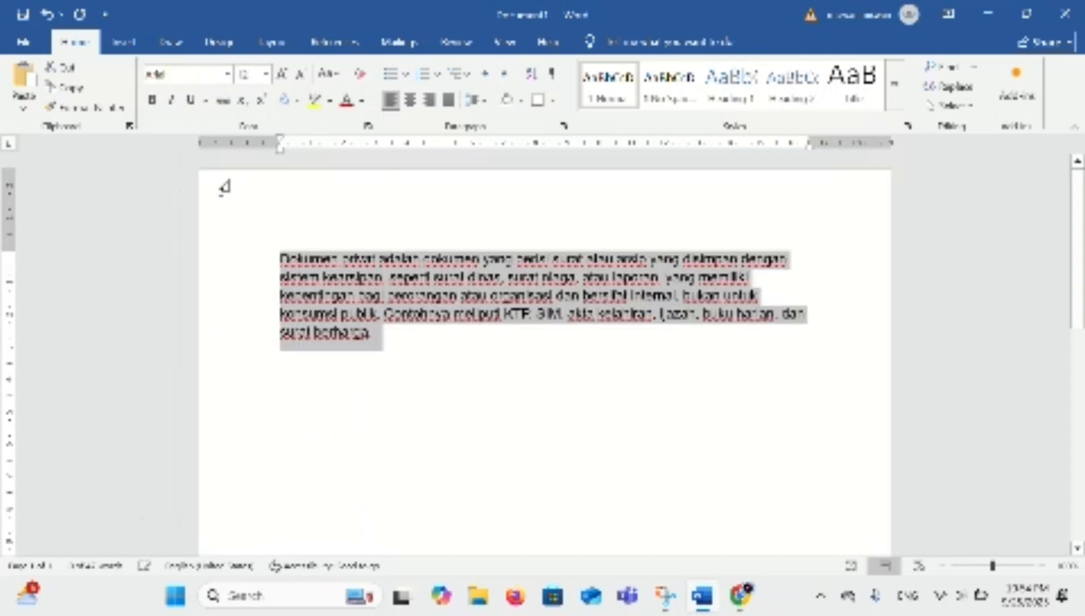
click(388, 395)
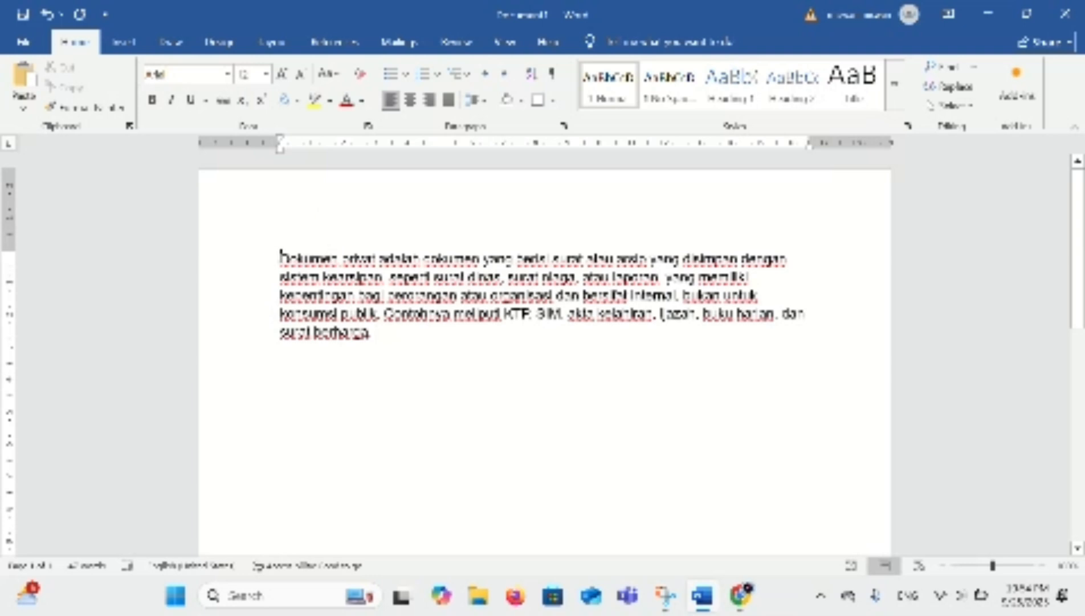
Add a title line reading "Dokumen privat" above the pasted paragraph
click(279, 258)
key(Return)
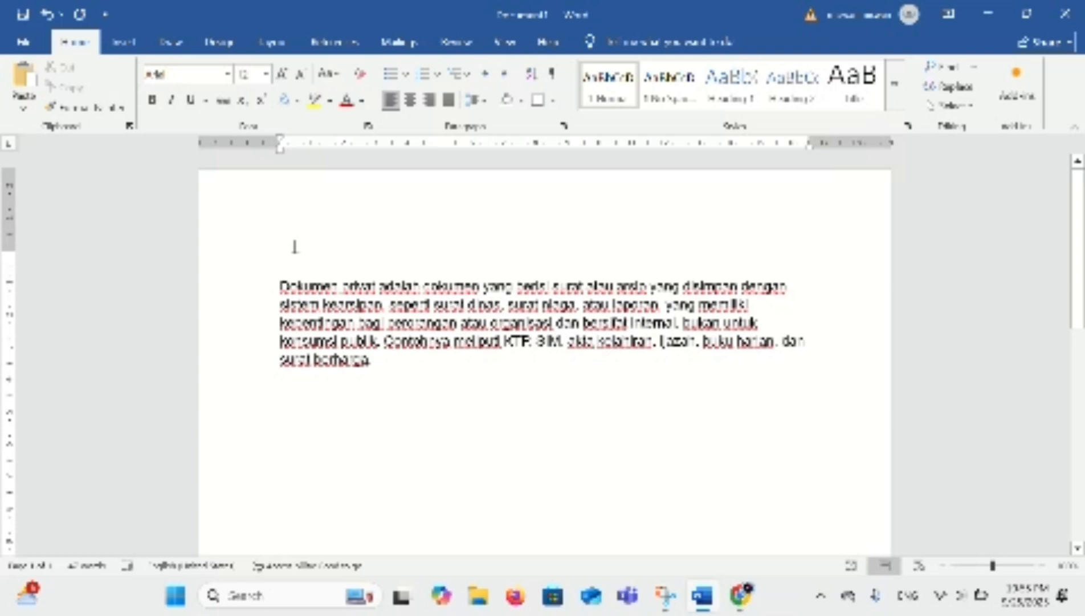
text(dok)
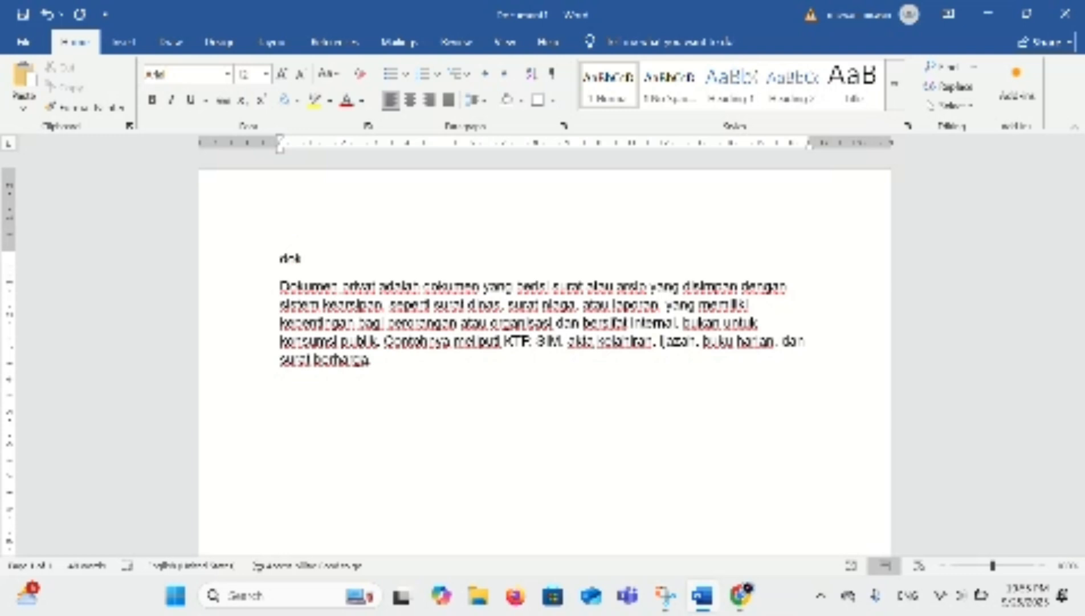
text(umen pr)
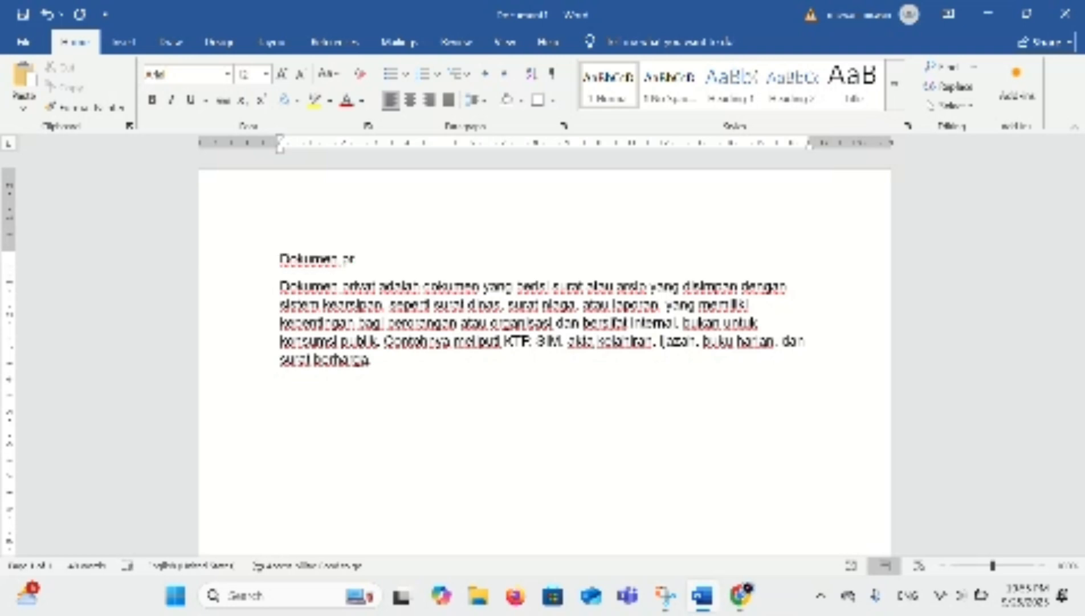
text(ivat)
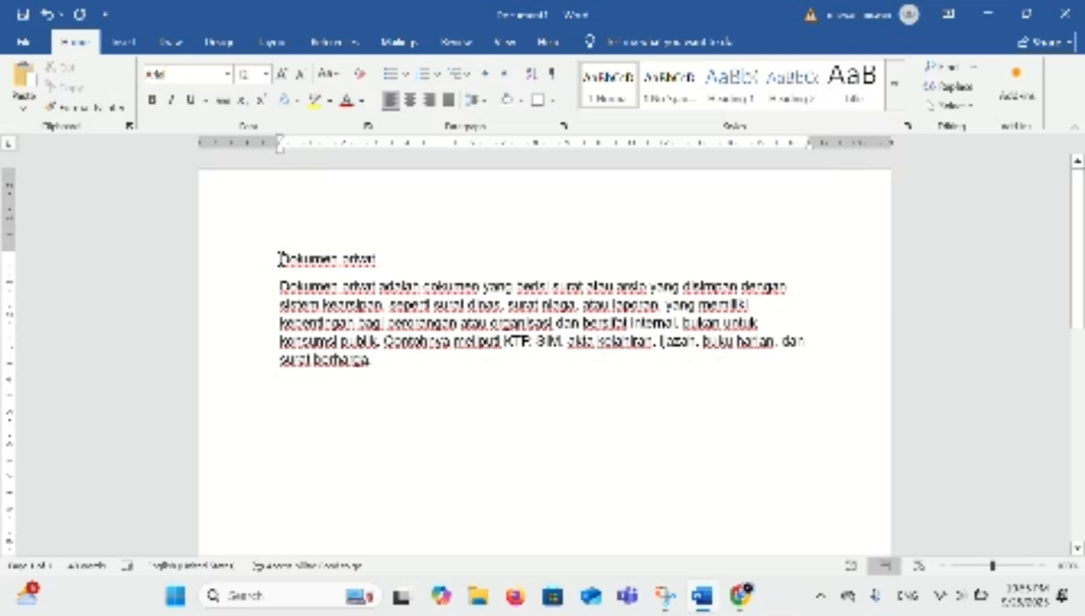
Set the font size of the title "Dokumen privat" to 11
drag(280, 258, 395, 262)
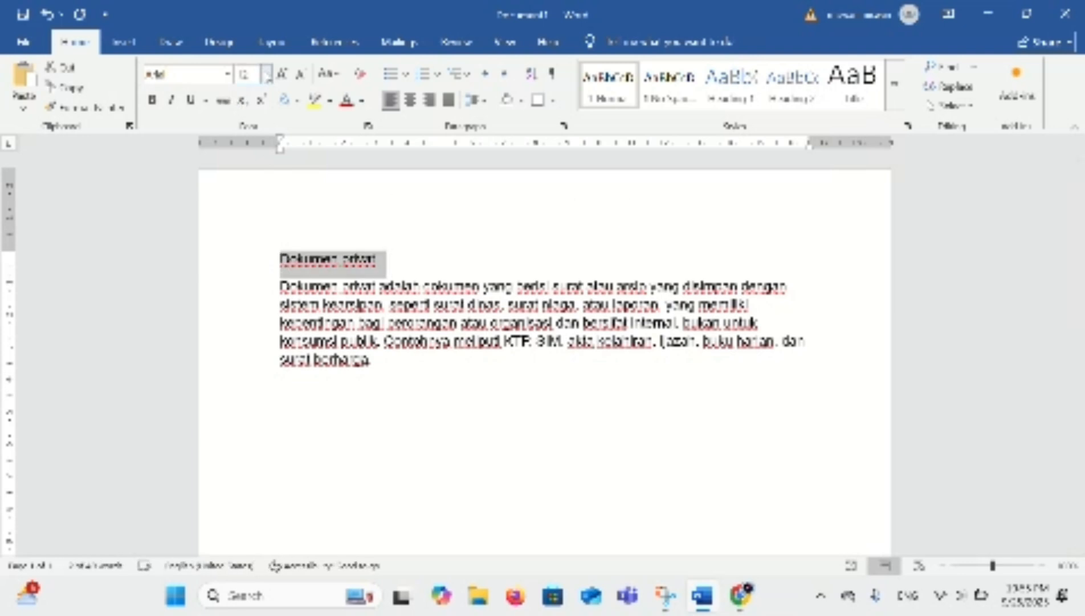
click(266, 73)
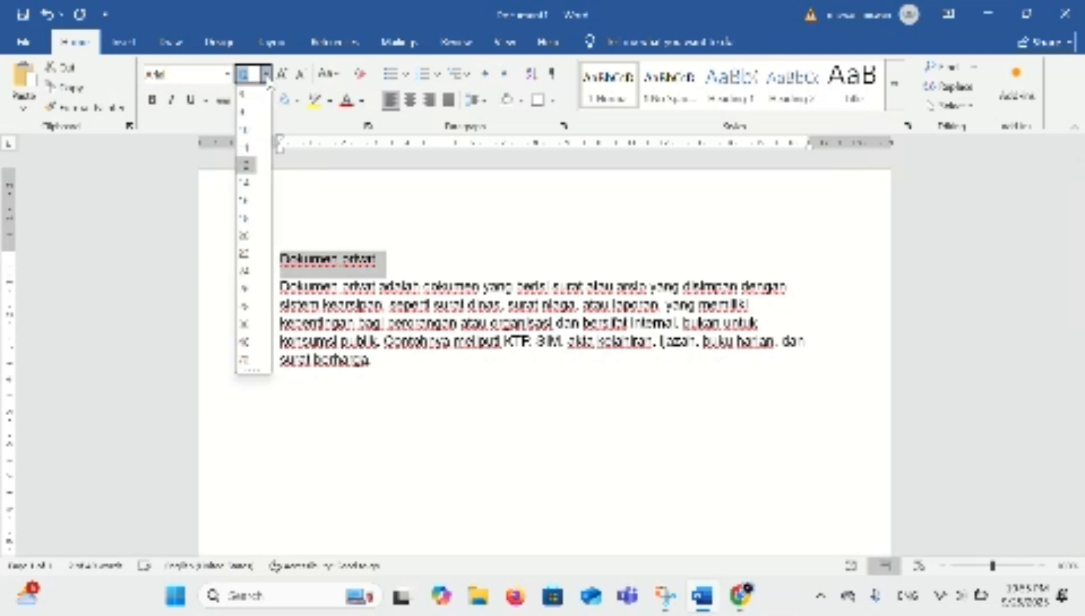
click(246, 148)
click(262, 341)
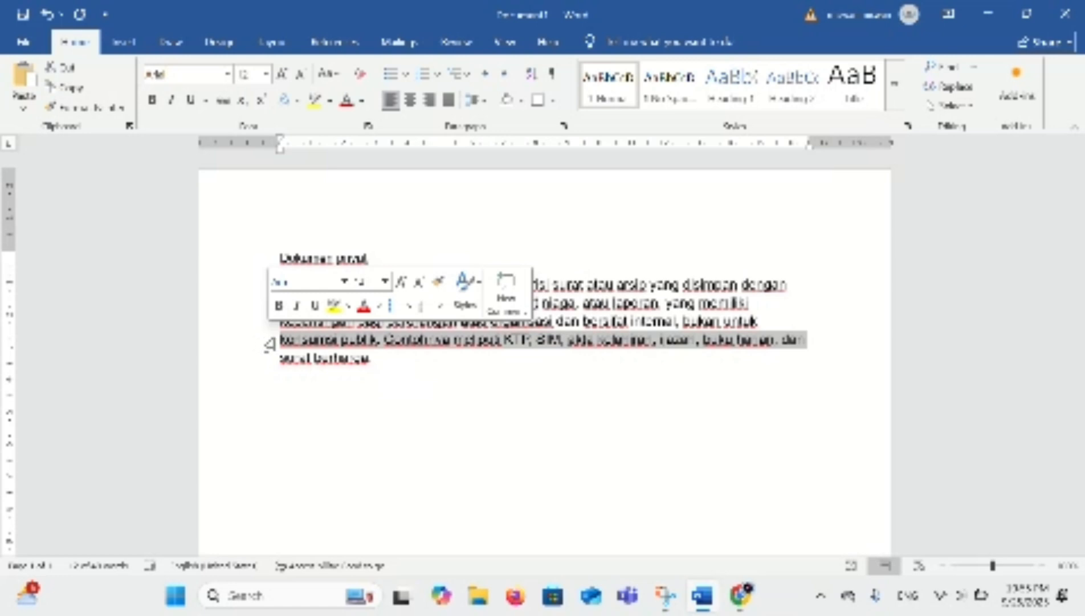
Set the font size of the title line "Dokumen privat" to 12
click(370, 399)
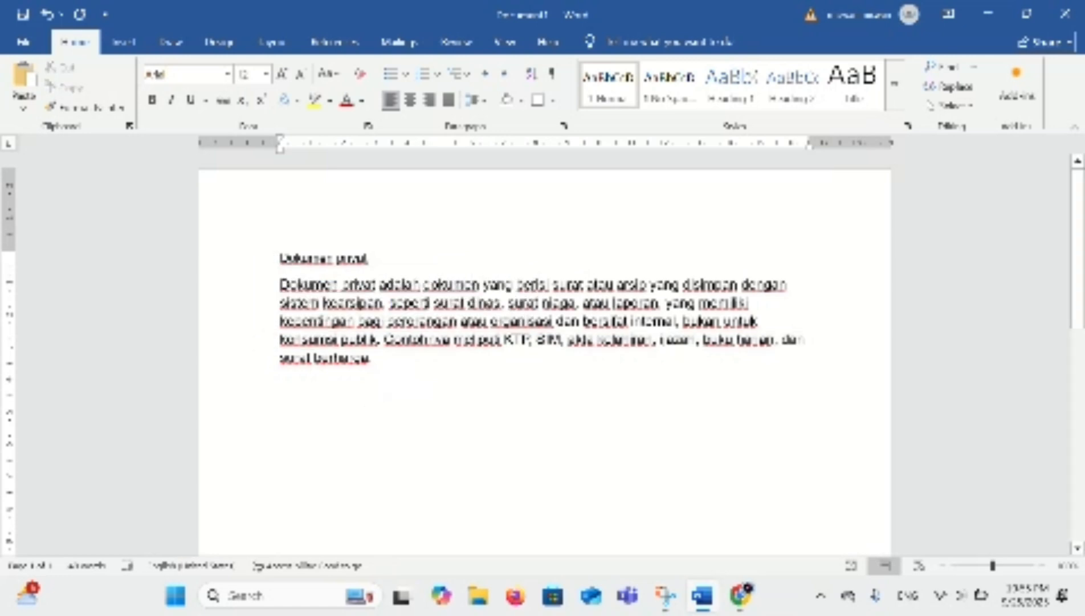
drag(280, 257, 401, 266)
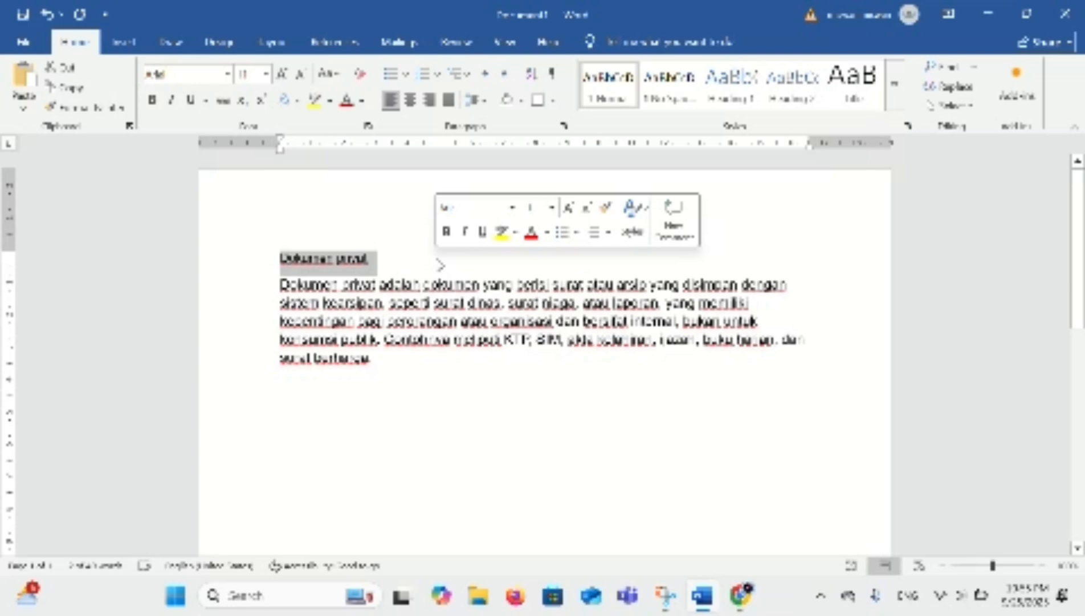
click(266, 74)
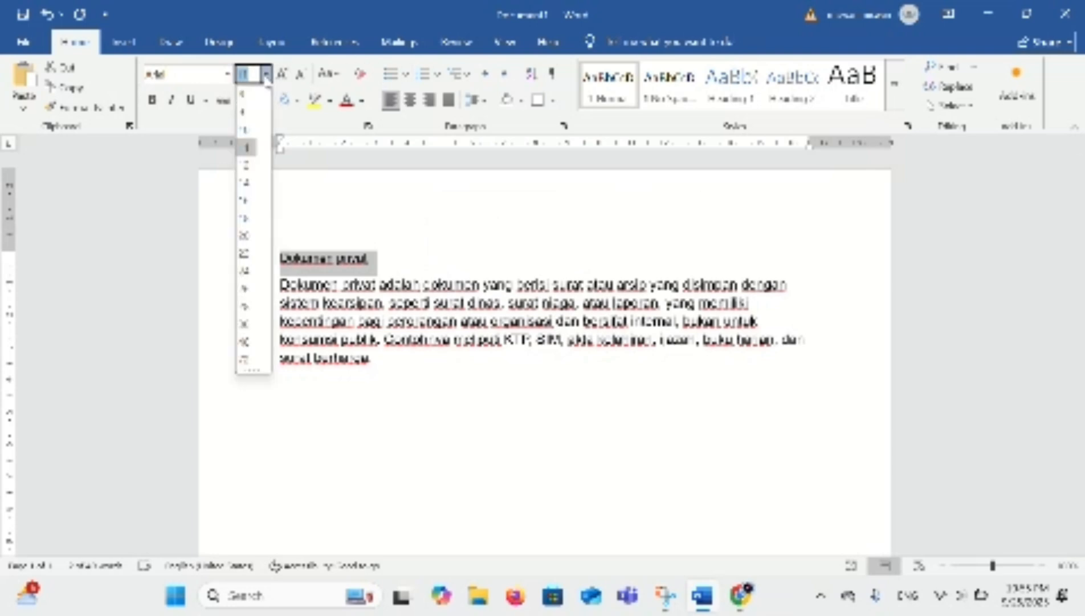
click(246, 165)
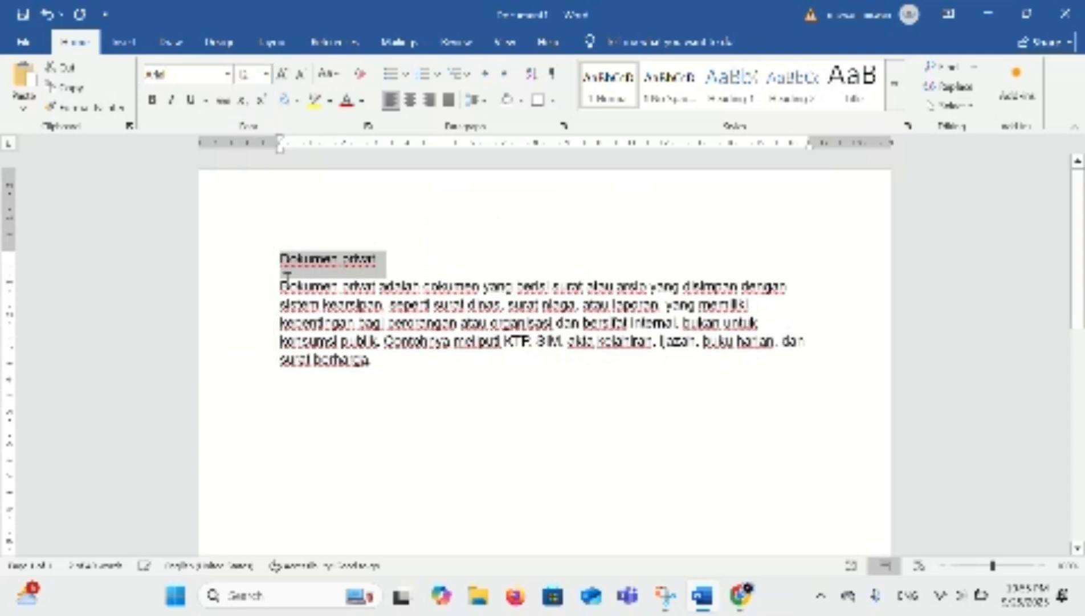
Set the font size of the whole paragraph below the title to 11 and clear the selection
triple_click(399, 363)
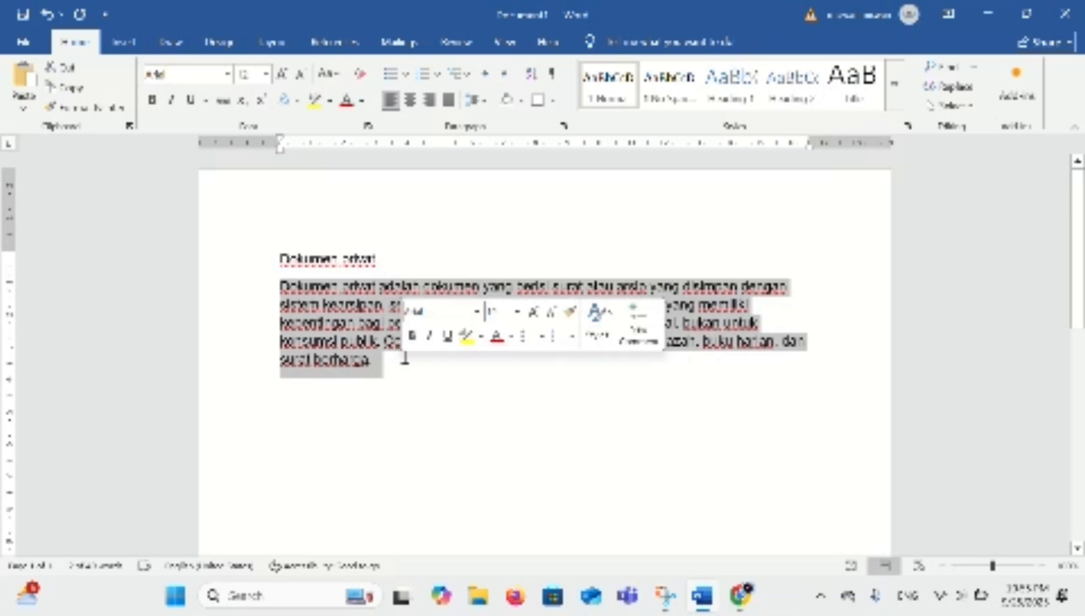
click(516, 311)
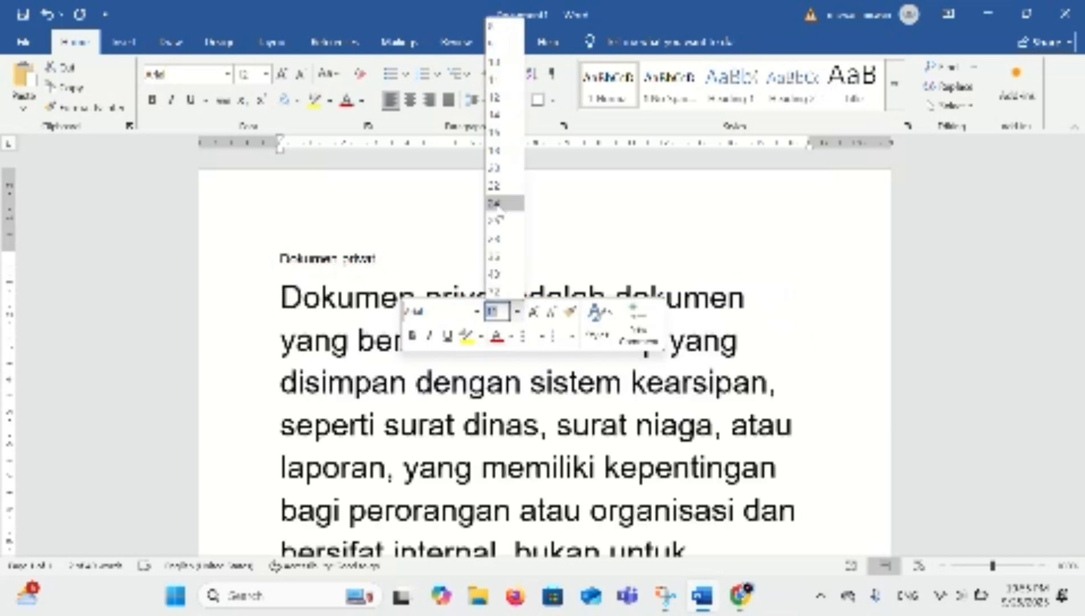
click(503, 81)
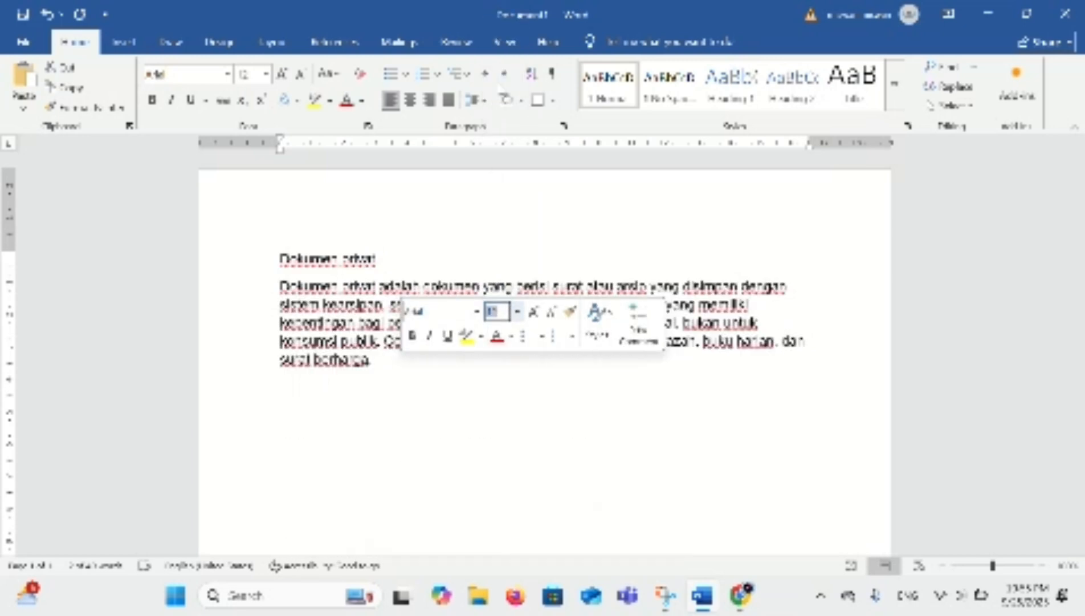
click(469, 247)
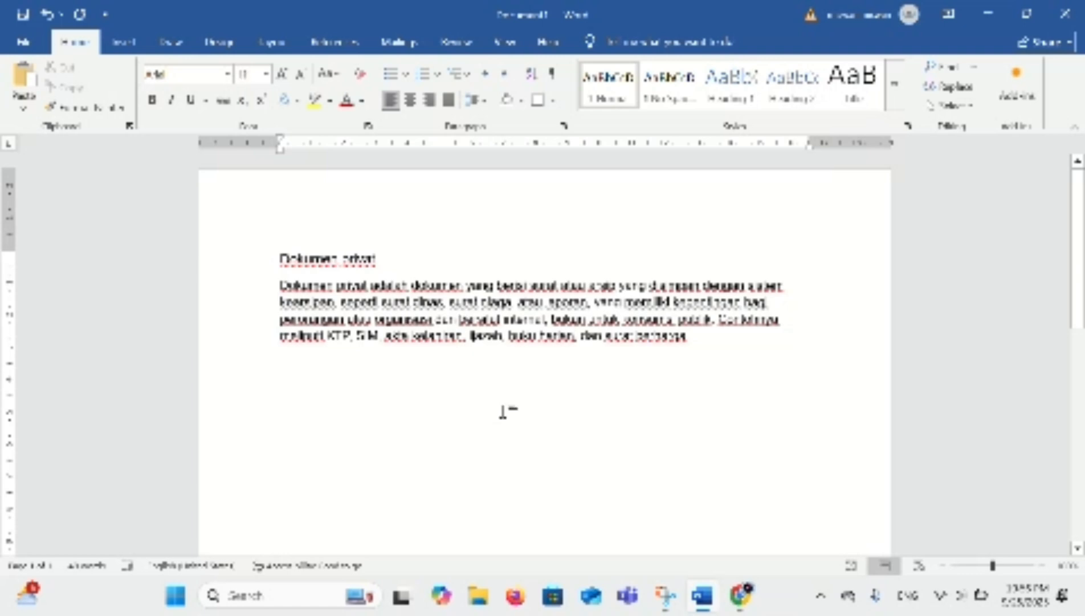
Insert the picture of Indonesian certificates and identity documents on a new line below the paragraph
click(711, 343)
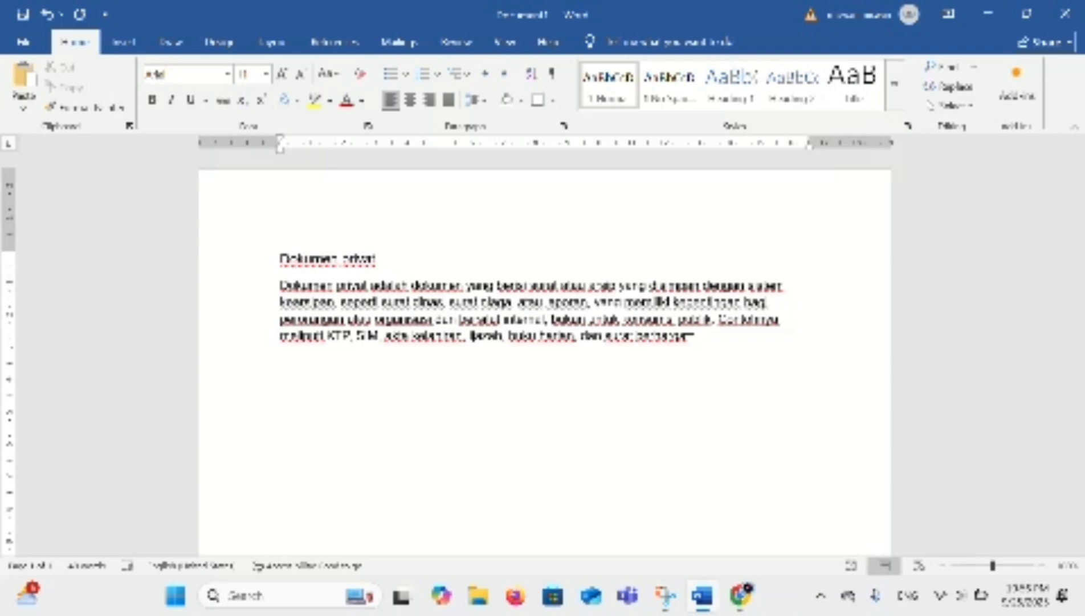
click(127, 43)
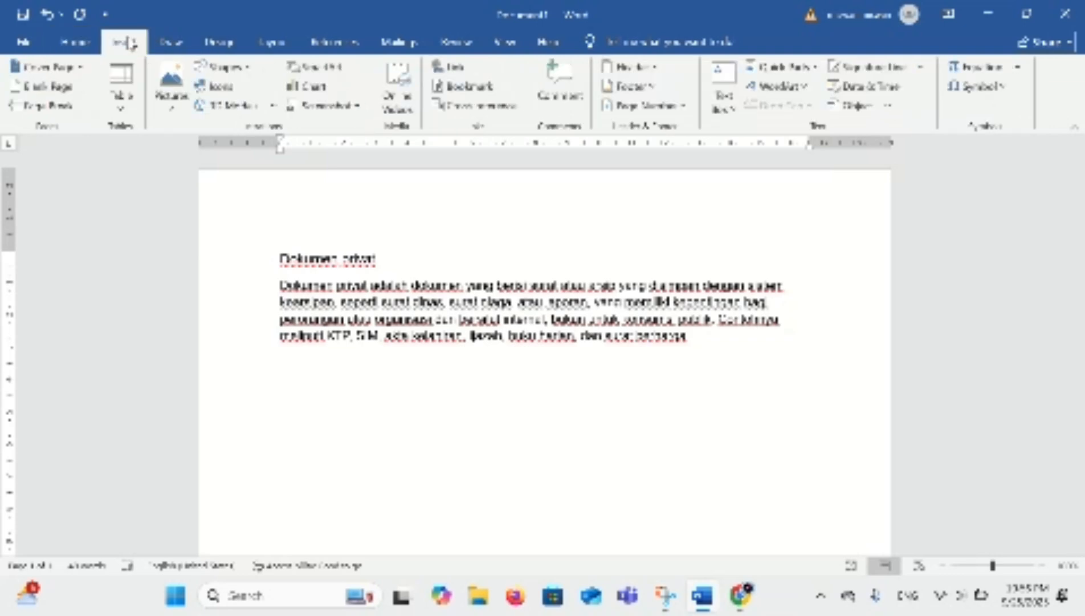
click(187, 104)
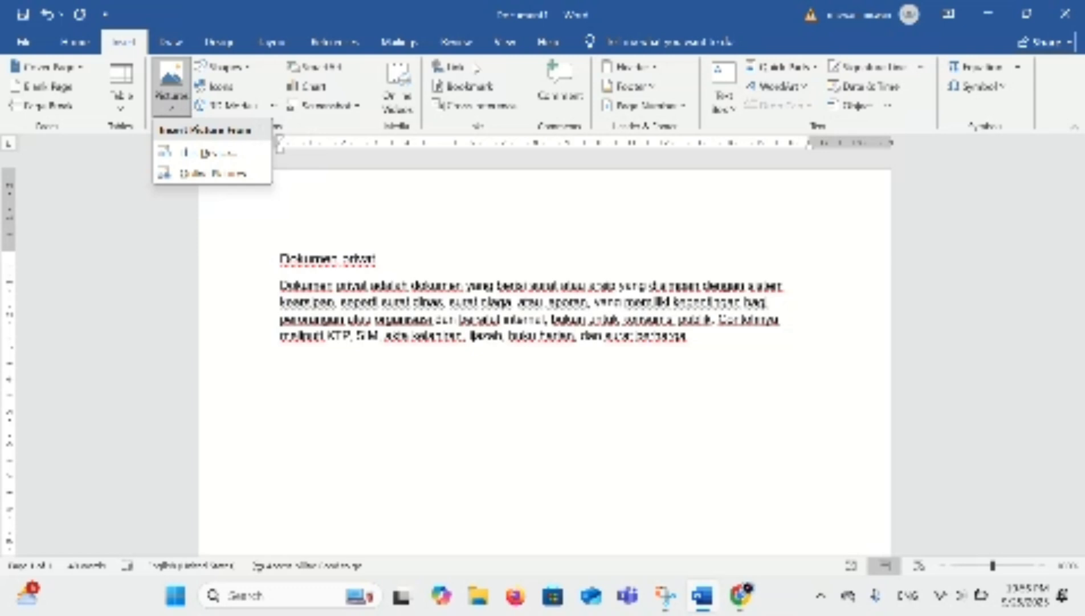
click(446, 24)
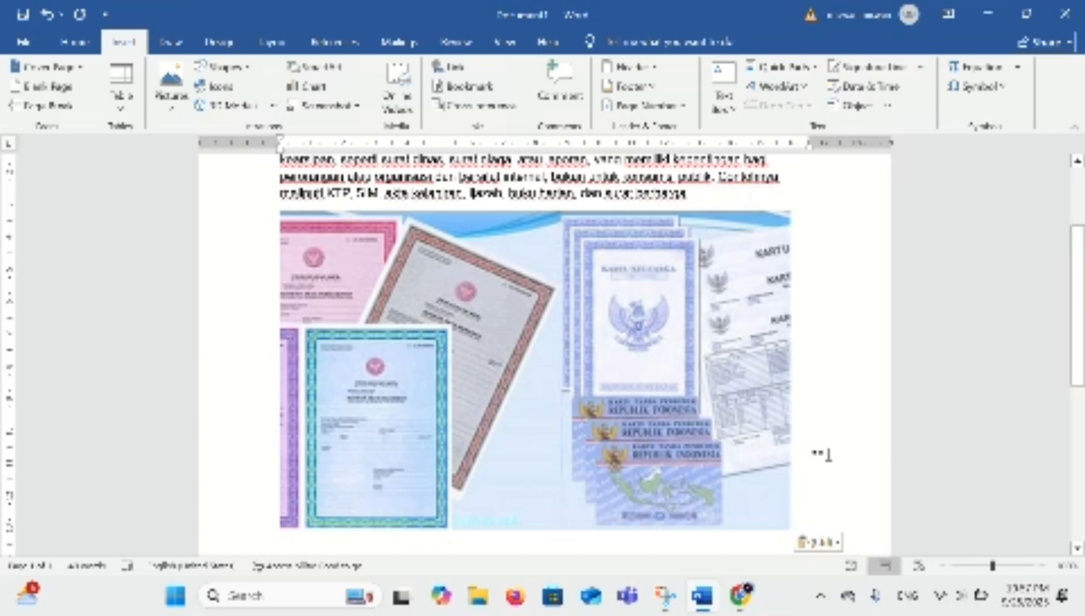
Scale the inserted documents picture down proportionally to about two fifths of its width
click(788, 522)
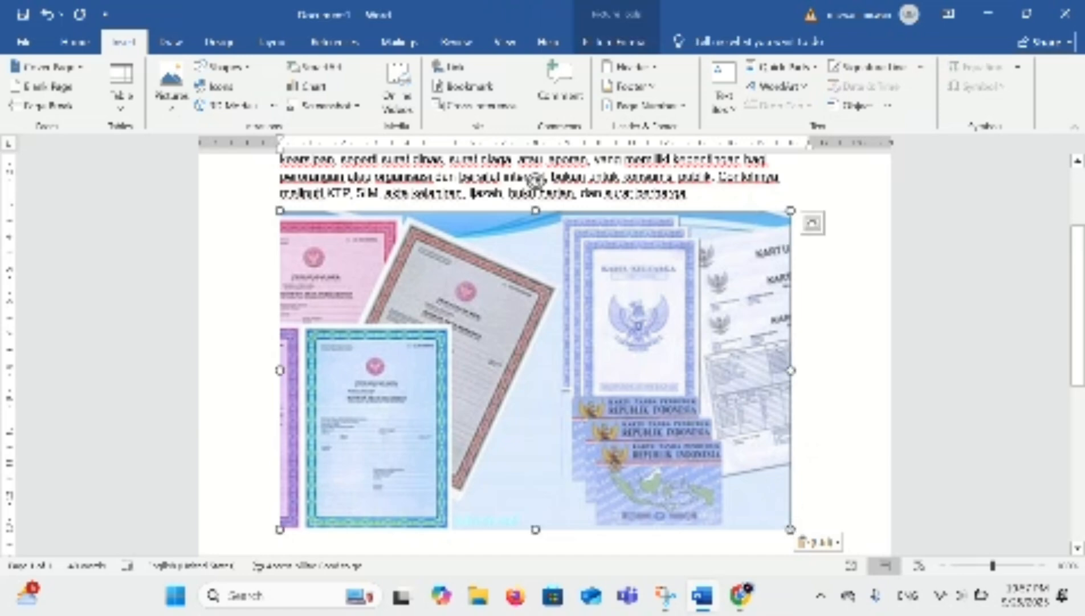
drag(789, 529, 452, 317)
drag(452, 266, 491, 279)
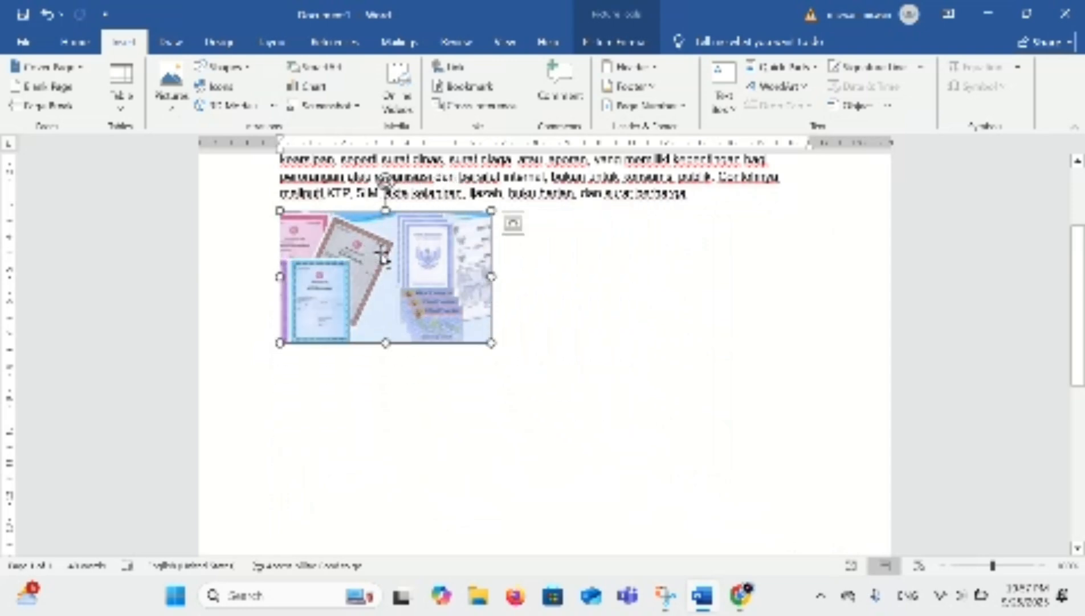
Set the picture's text wrapping to Through and move it up to the right margin beside the title and paragraph
click(512, 225)
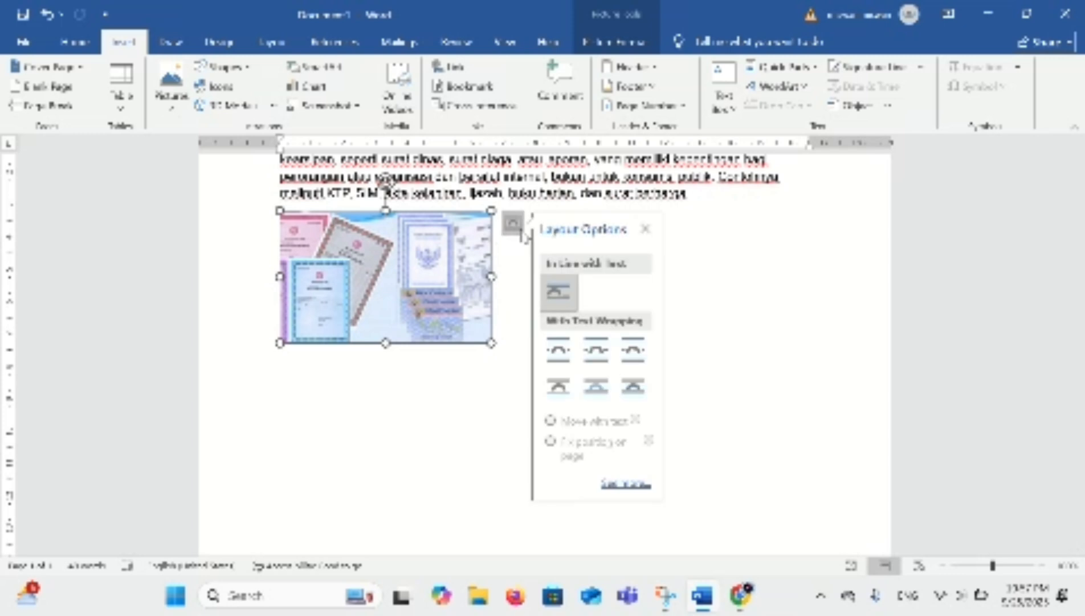
click(639, 361)
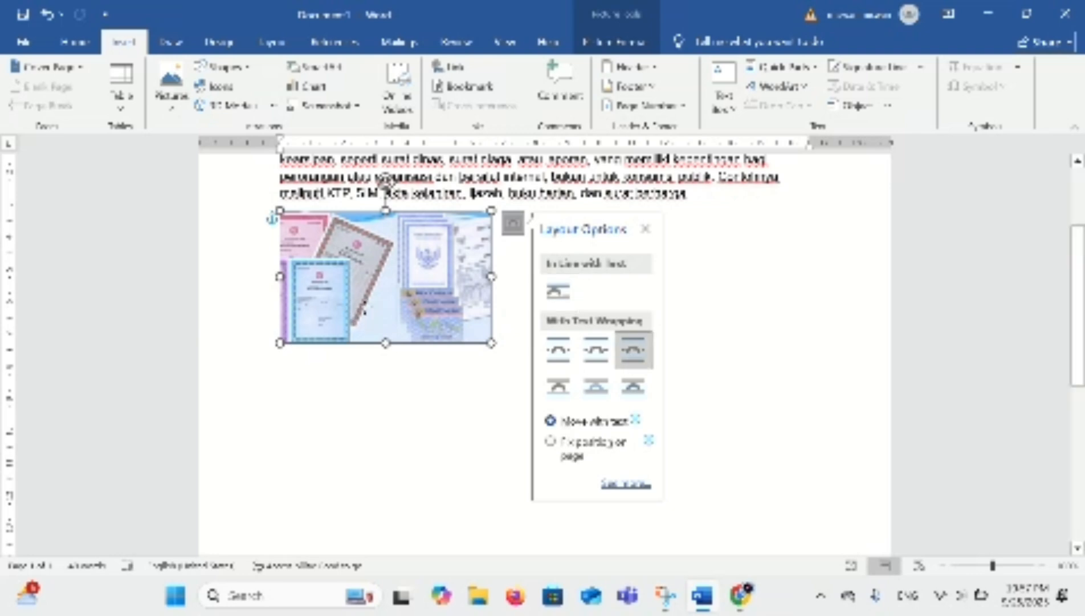
drag(364, 313, 671, 183)
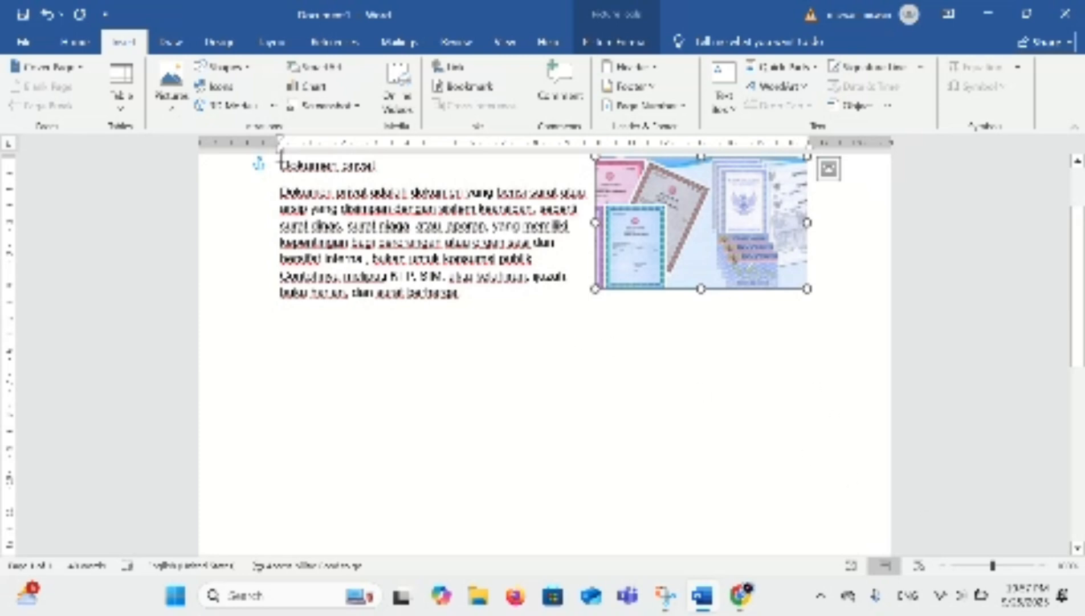
Apply a Dropped drop cap to the first letter of the title "Dokumen privat"
drag(276, 165, 386, 173)
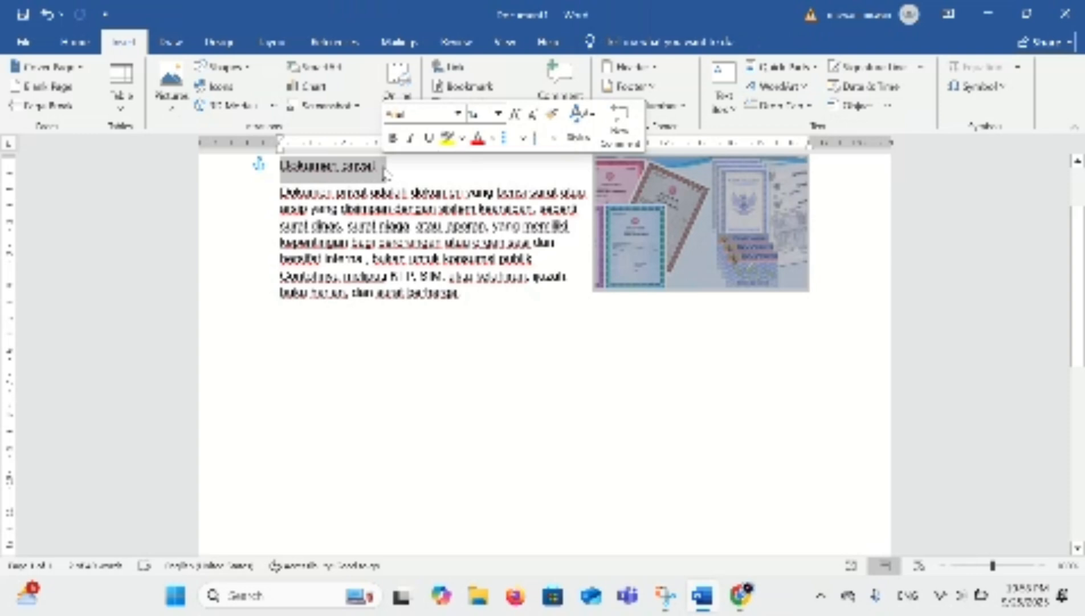
click(775, 111)
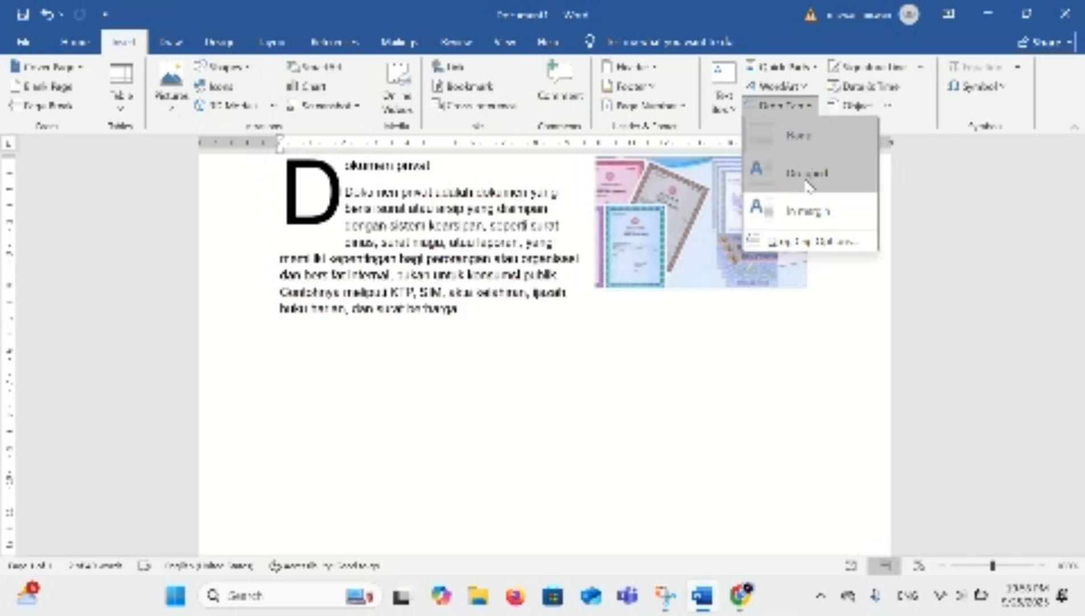
click(807, 182)
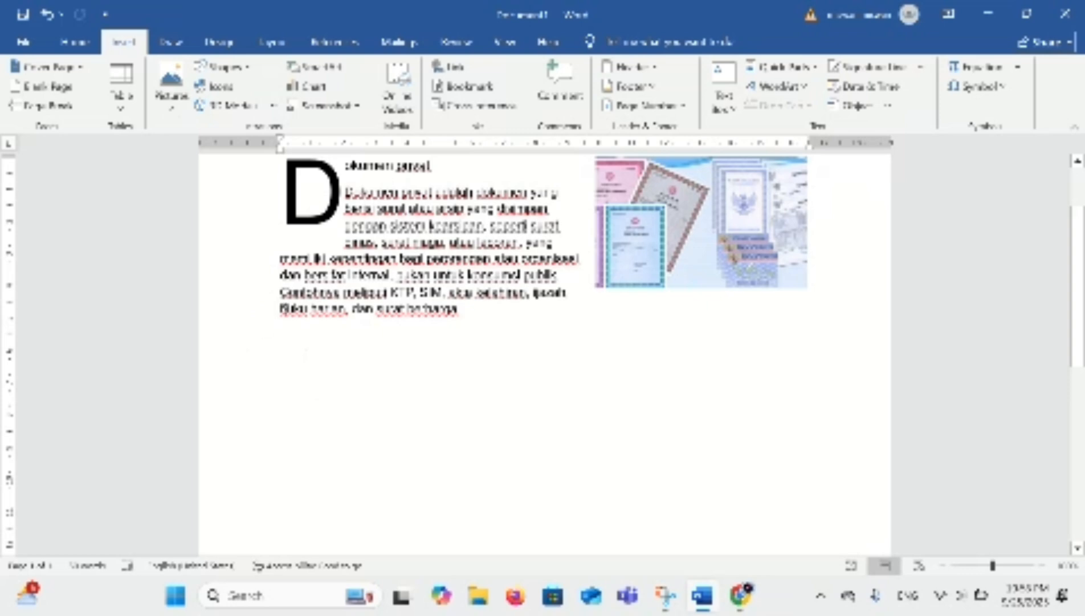
scroll(580, 299, up, 2)
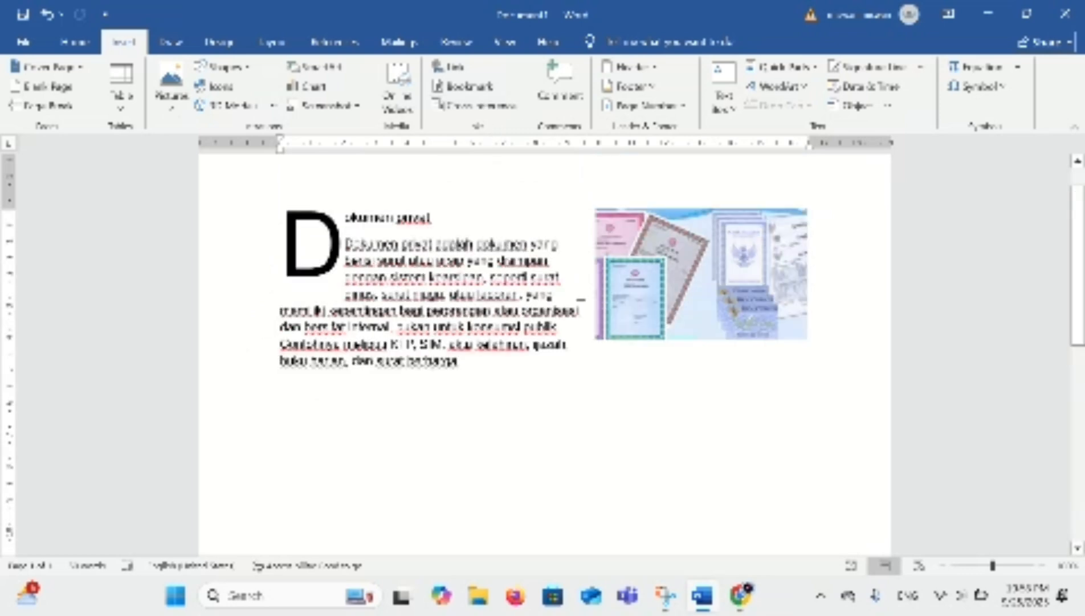